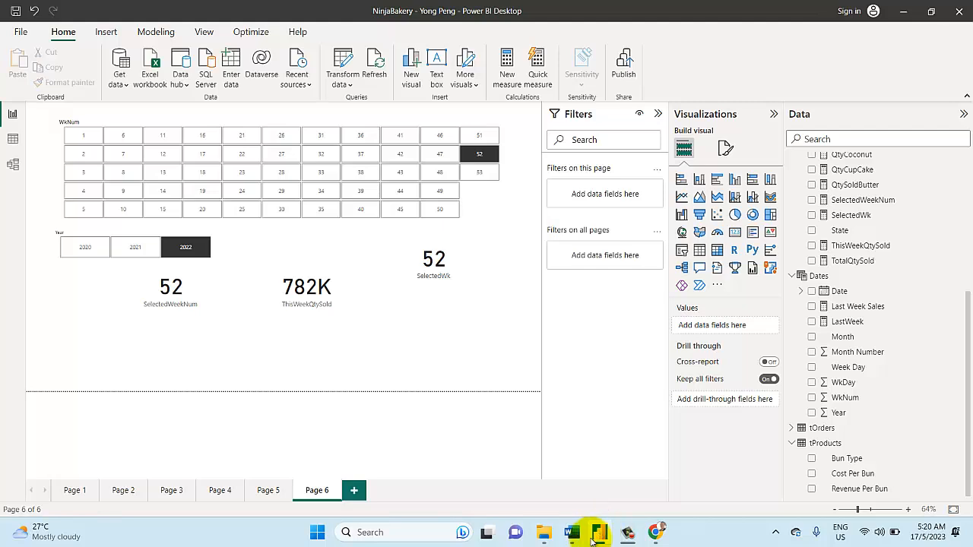
Filter the page with the WkNum slicer to week 6 and, after shifting the SelectedWk card slightly right and down, to week 11.
{"action": "left_click", "coordinate": [101, 121]}
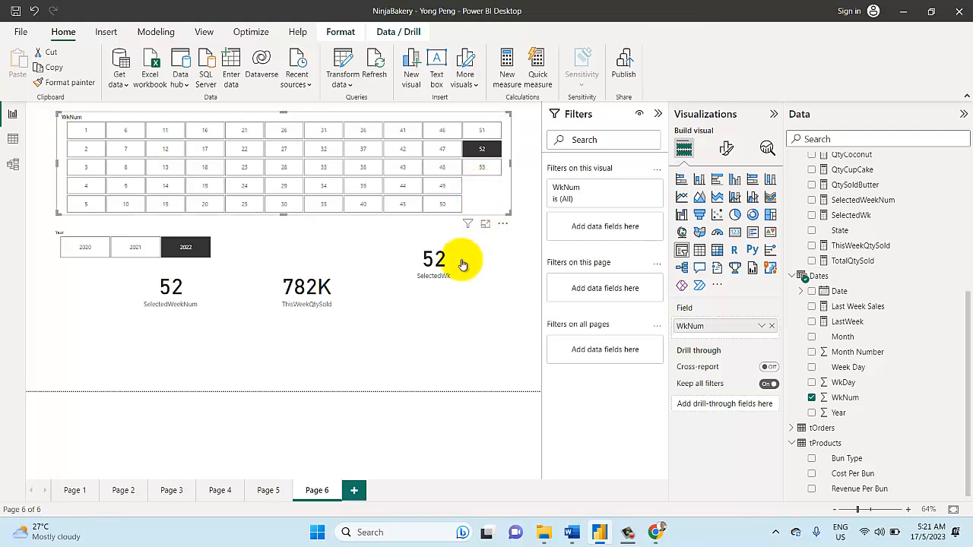
{"action": "left_click", "coordinate": [124, 135]}
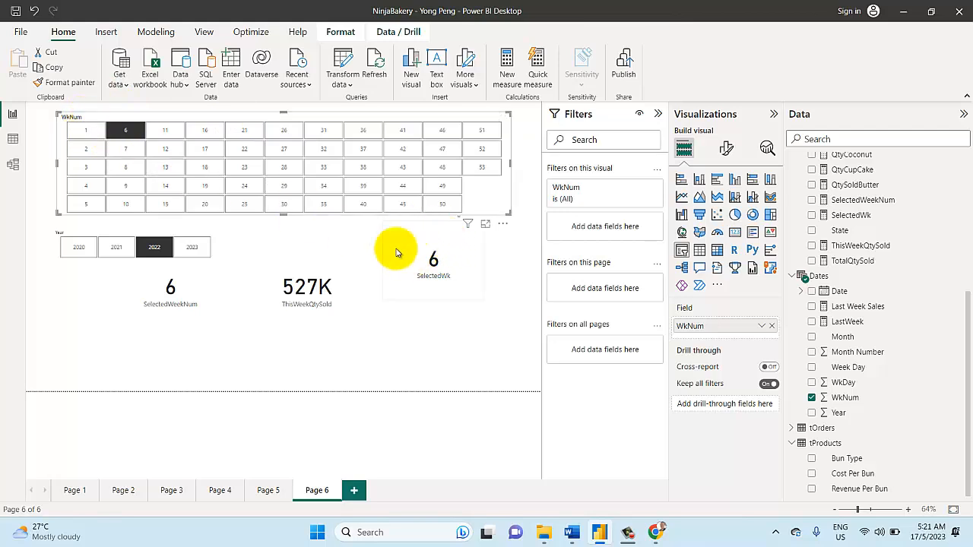
{"action": "left_click_drag", "start_coordinate": [397, 246], "coordinate": [417, 257]}
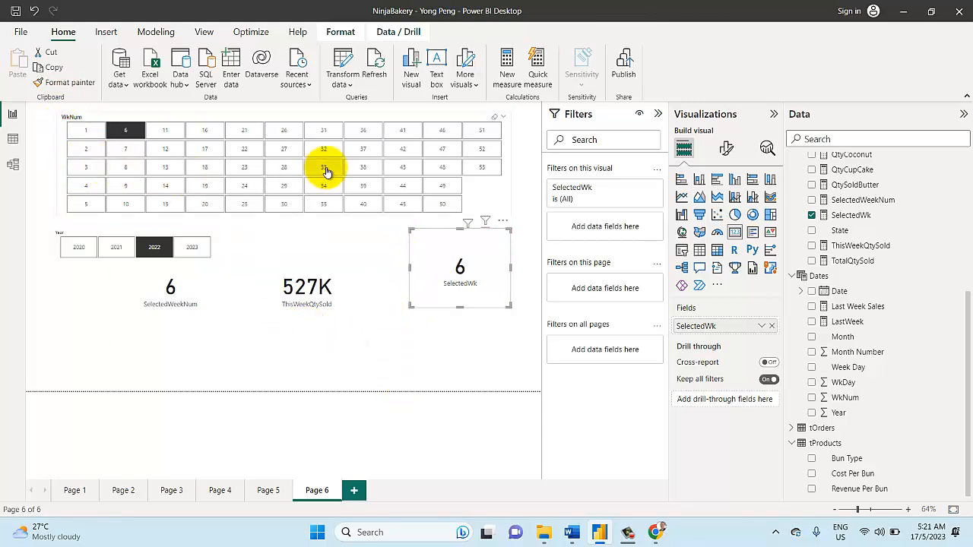
{"action": "left_click", "coordinate": [177, 137]}
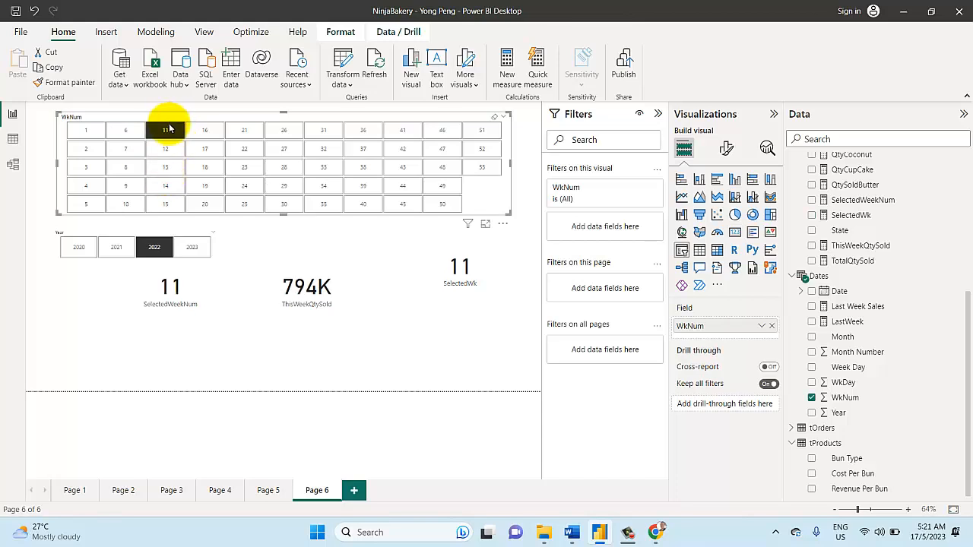
Move the ThisWeekQtySold card to the right, next to the SelectedWk card, and deselect it.
{"action": "left_click", "coordinate": [338, 249]}
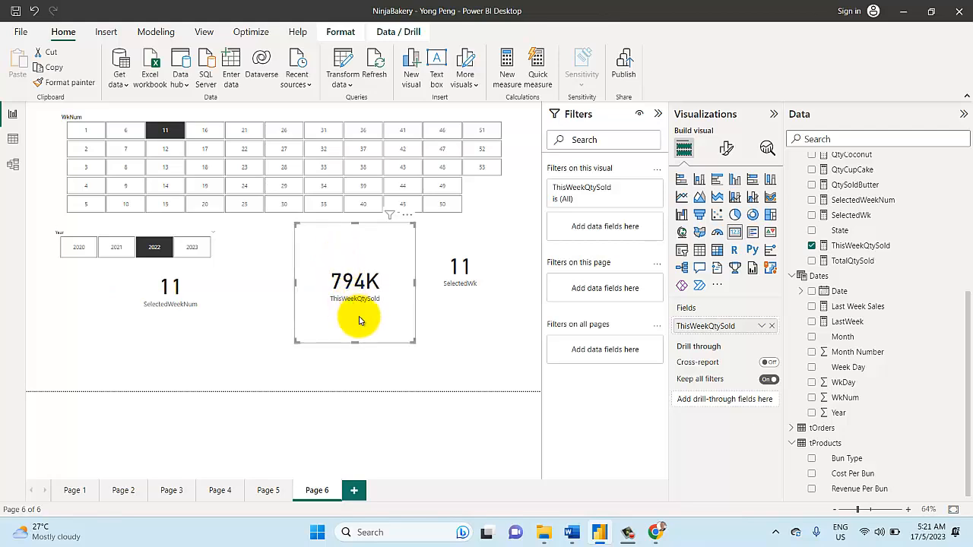
{"action": "left_click", "coordinate": [283, 337]}
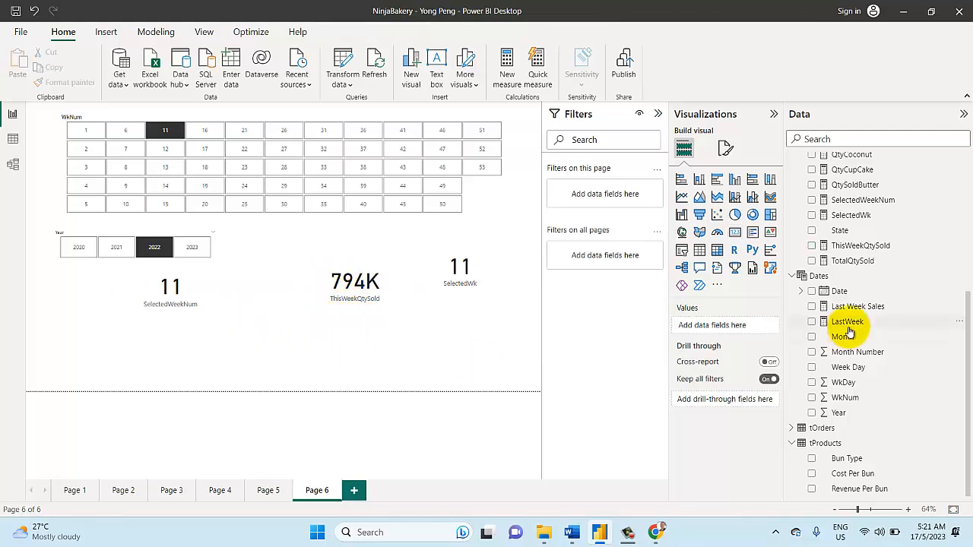
{"action": "left_click", "coordinate": [300, 238]}
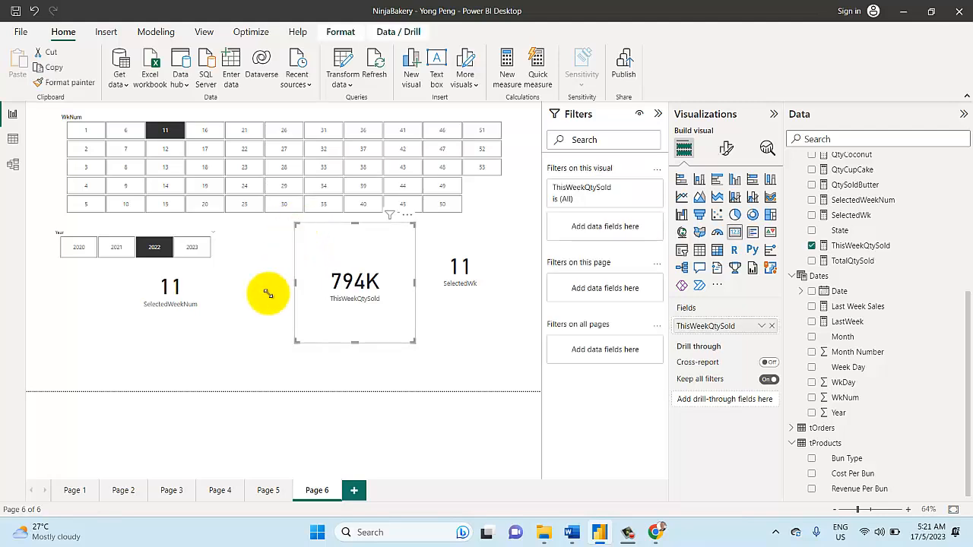
{"action": "left_click", "coordinate": [254, 332]}
{"action": "left_click", "coordinate": [299, 240]}
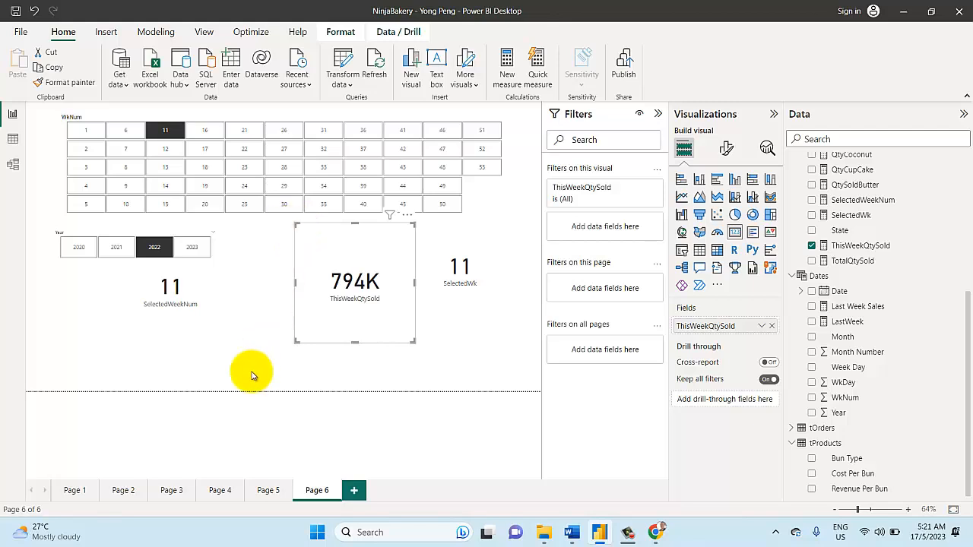
{"action": "left_click", "coordinate": [254, 374]}
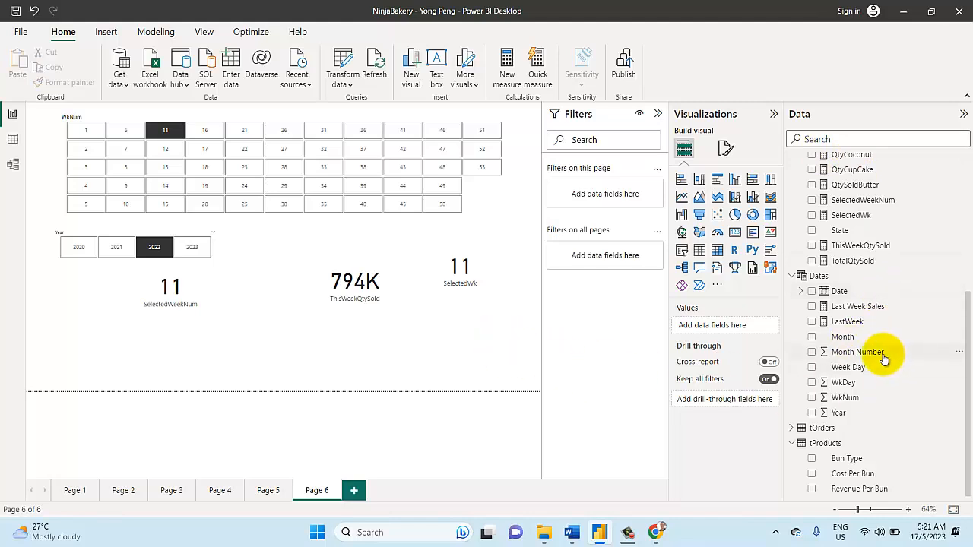
{"action": "scroll", "coordinate": [884, 356], "scroll_direction": "up", "scroll_amount": 3}
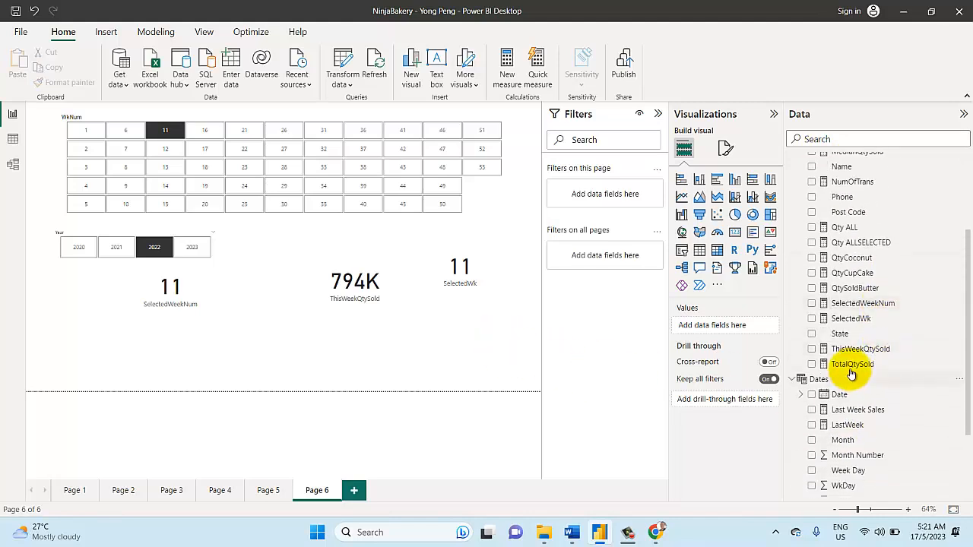
{"action": "left_click", "coordinate": [504, 67]}
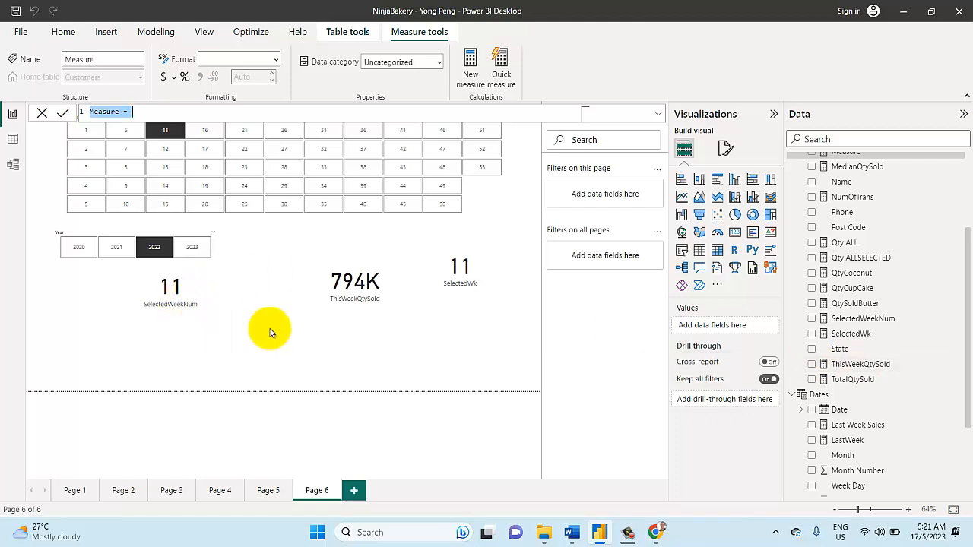
{"action": "left_click", "coordinate": [44, 115]}
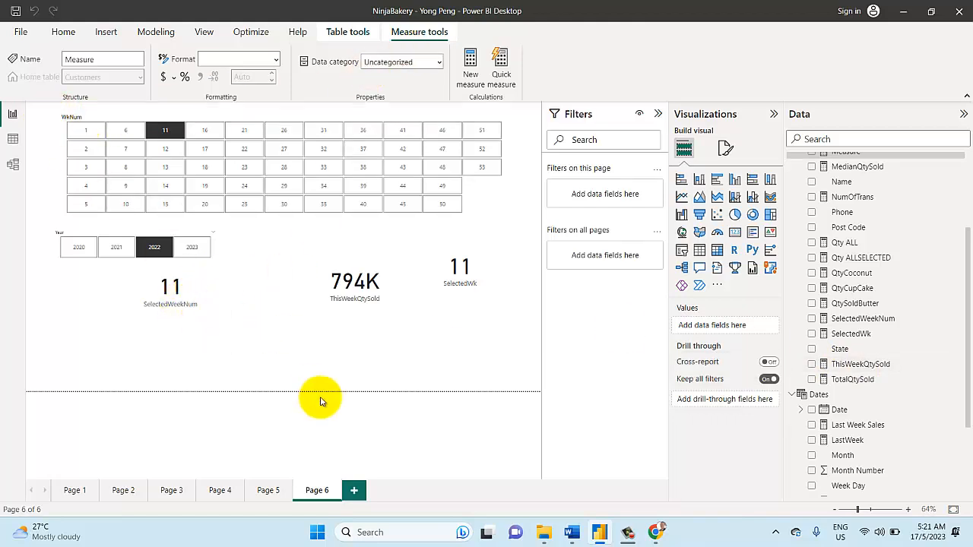
Add a card visual showing TotalQtySold and place it between the SelectedWeekNum and ThisWeekQtySold cards.
{"action": "left_click", "coordinate": [734, 232]}
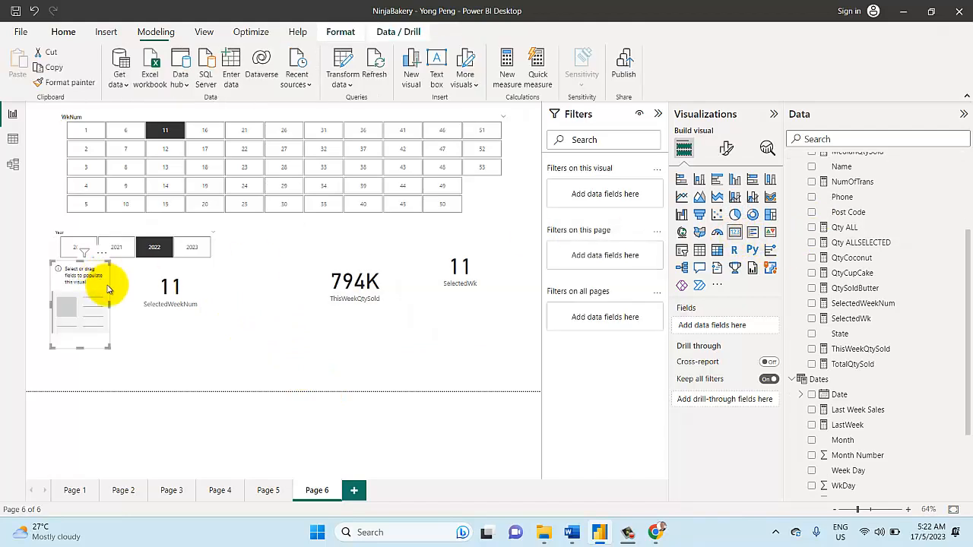
{"action": "left_click_drag", "start_coordinate": [867, 364], "coordinate": [80, 308]}
{"action": "left_click_drag", "start_coordinate": [72, 272], "coordinate": [265, 298]}
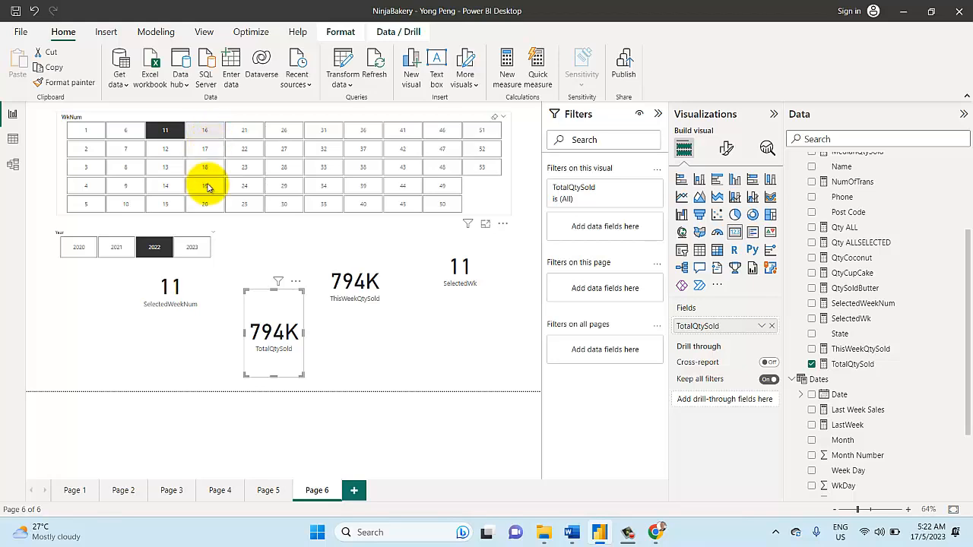
{"action": "left_click_drag", "start_coordinate": [264, 285], "coordinate": [267, 251]}
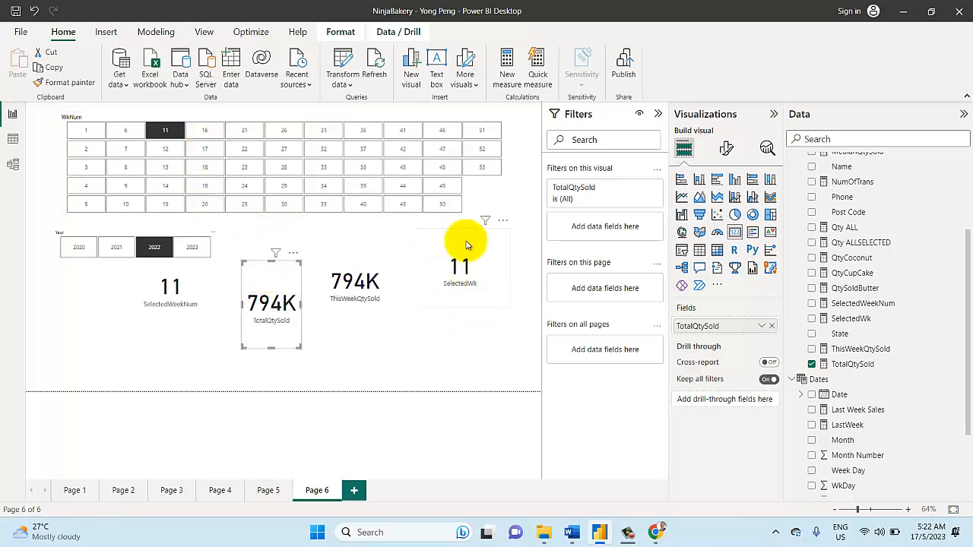
Reposition the ThisWeekQtySold card slightly higher and the SelectedWk card slightly right and lower.
{"action": "left_click", "coordinate": [456, 293]}
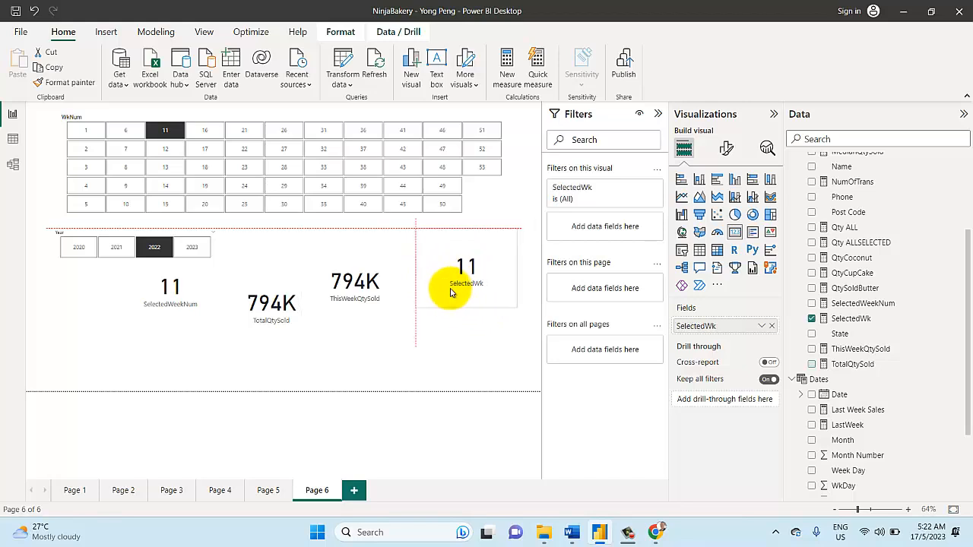
{"action": "mouse_move", "coordinate": [387, 296]}
{"action": "left_mouse_down"}
{"action": "mouse_move", "coordinate": [392, 280]}
{"action": "mouse_move", "coordinate": [389, 289]}
{"action": "left_mouse_up"}
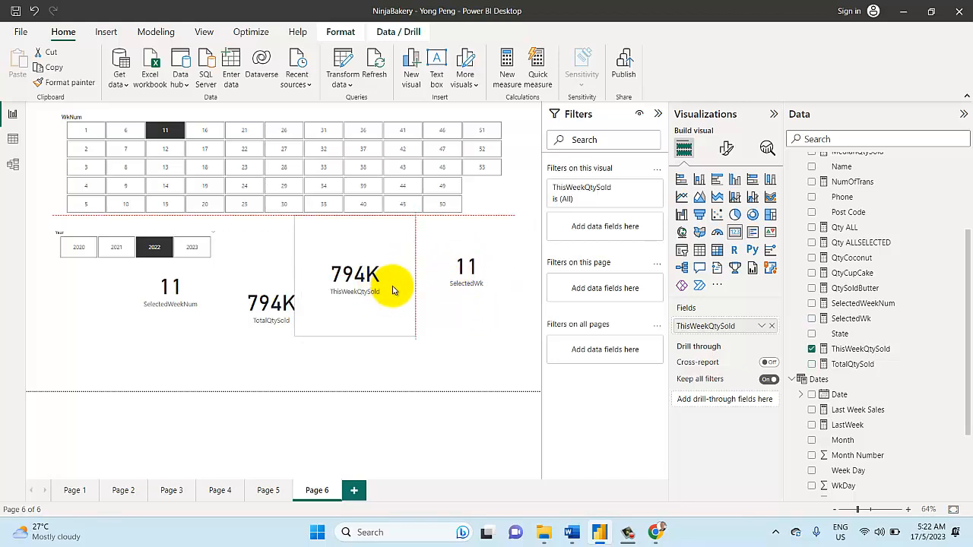
{"action": "left_click_drag", "start_coordinate": [445, 249], "coordinate": [446, 146]}
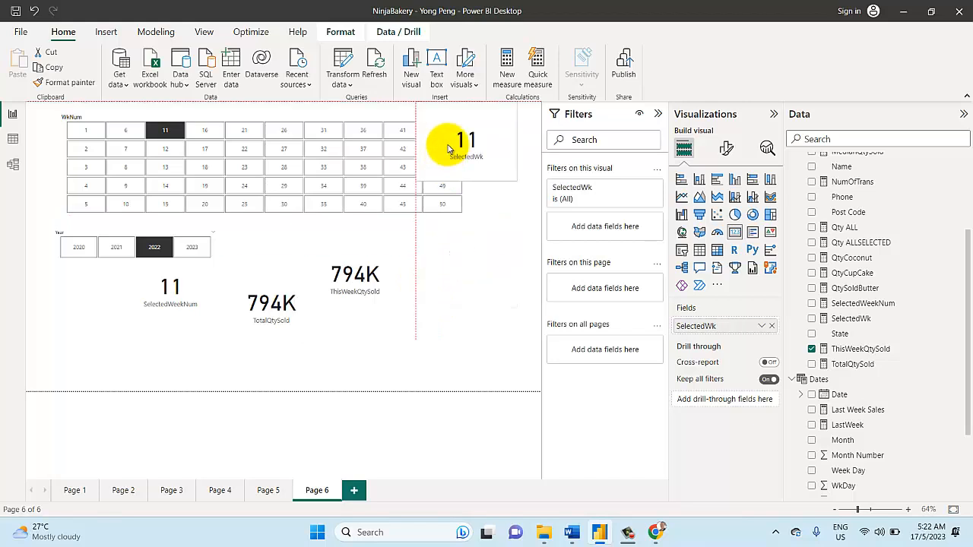
{"action": "mouse_move", "coordinate": [441, 316]}
{"action": "left_mouse_down"}
{"action": "mouse_move", "coordinate": [456, 305]}
{"action": "mouse_move", "coordinate": [446, 319]}
{"action": "left_mouse_up"}
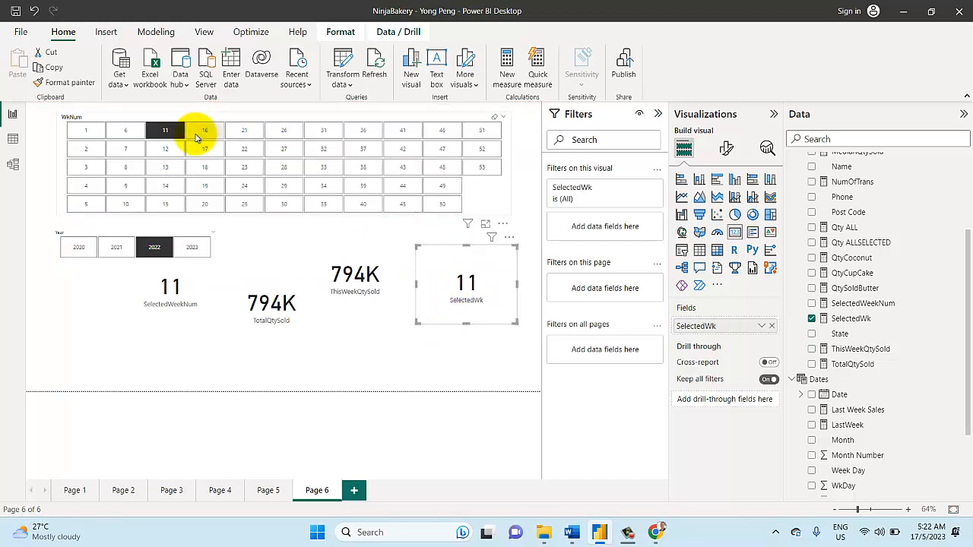
Filter the page to year 2021 and locate the ThisWeekQtySold measure in the Customers table.
{"action": "left_click", "coordinate": [123, 247]}
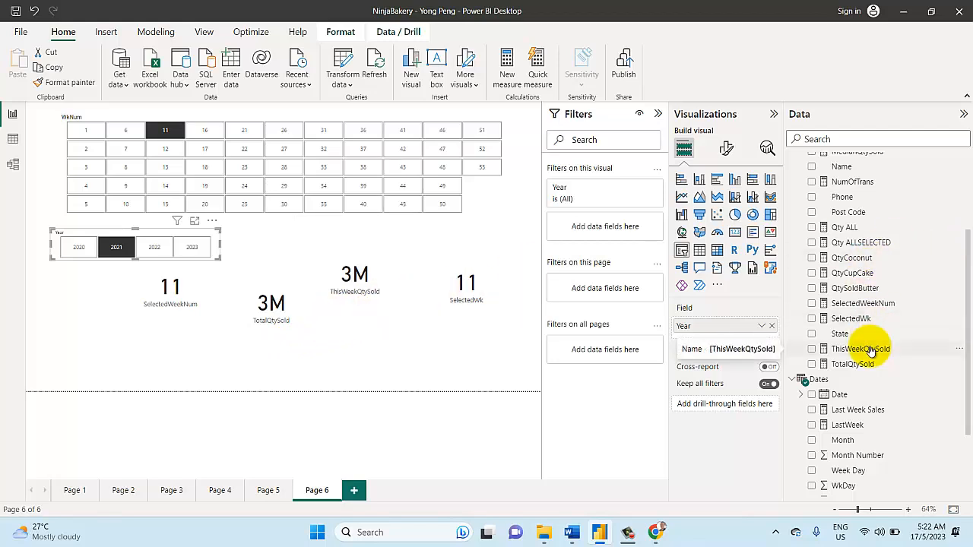
{"action": "scroll", "coordinate": [857, 433], "scroll_direction": "down", "scroll_amount": 3}
{"action": "scroll", "coordinate": [858, 434], "scroll_direction": "up", "scroll_amount": 6}
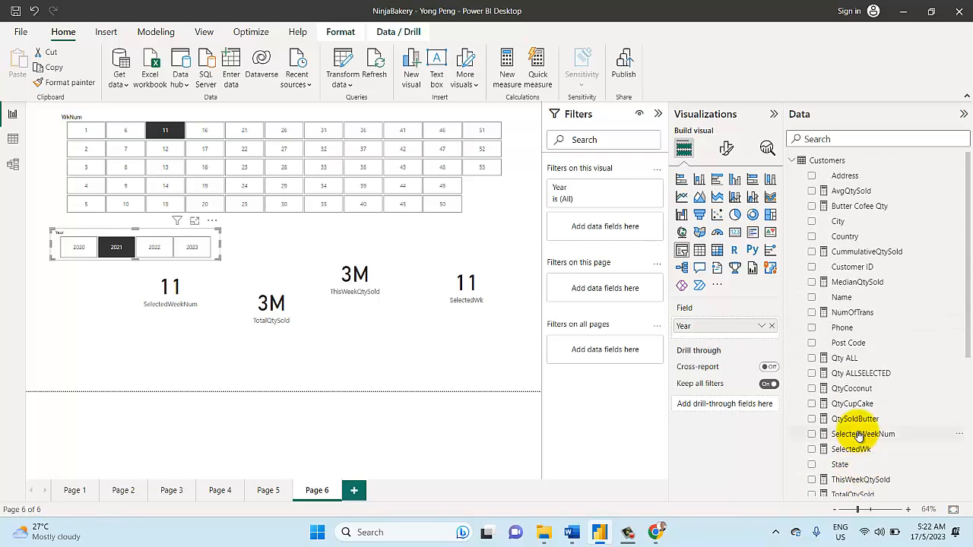
{"action": "scroll", "coordinate": [858, 435], "scroll_direction": "down", "scroll_amount": 3}
{"action": "left_click", "coordinate": [860, 376]}
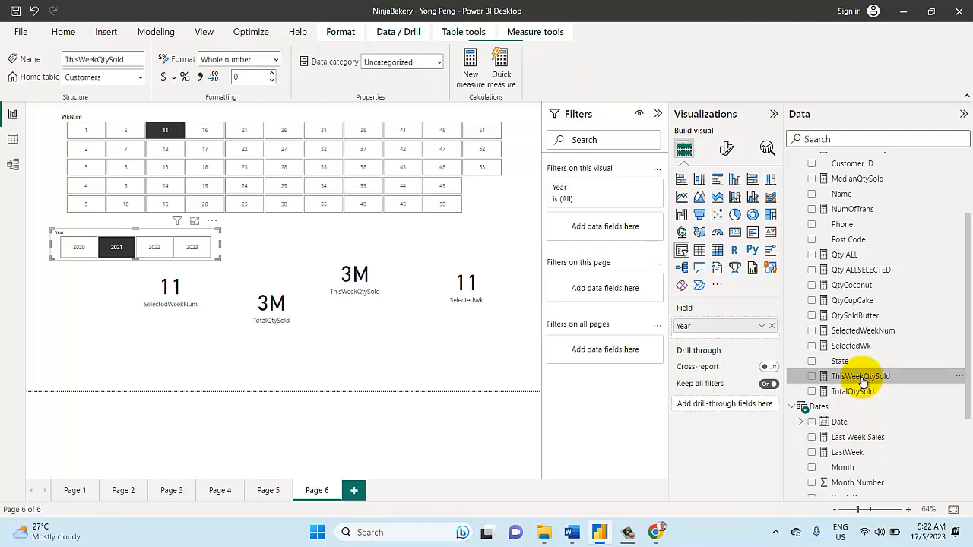
{"action": "left_click", "coordinate": [288, 226]}
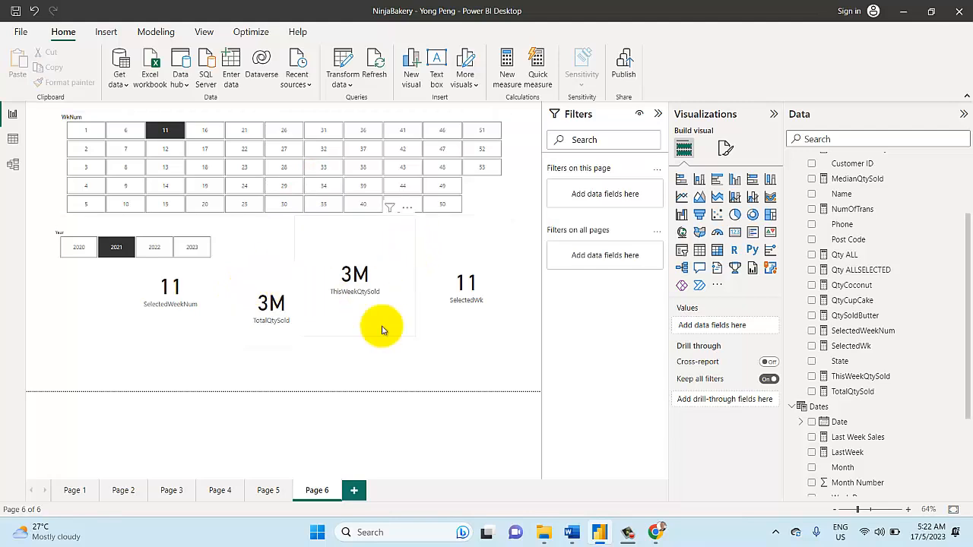
Add a new report page and start a new measure named ThisWeekQtySold2.
{"action": "left_click", "coordinate": [355, 490]}
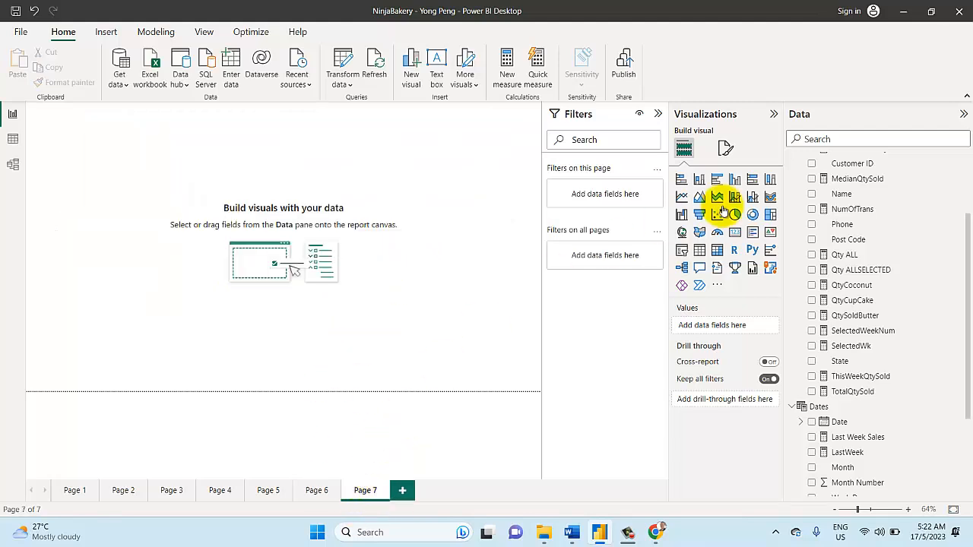
{"action": "scroll", "coordinate": [855, 205], "scroll_direction": "up", "scroll_amount": 3}
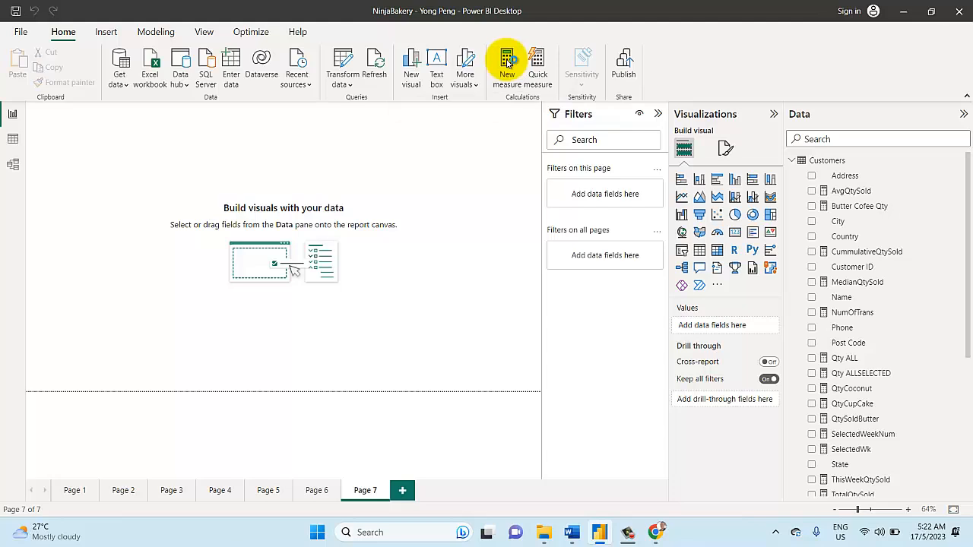
{"action": "left_click", "coordinate": [508, 62]}
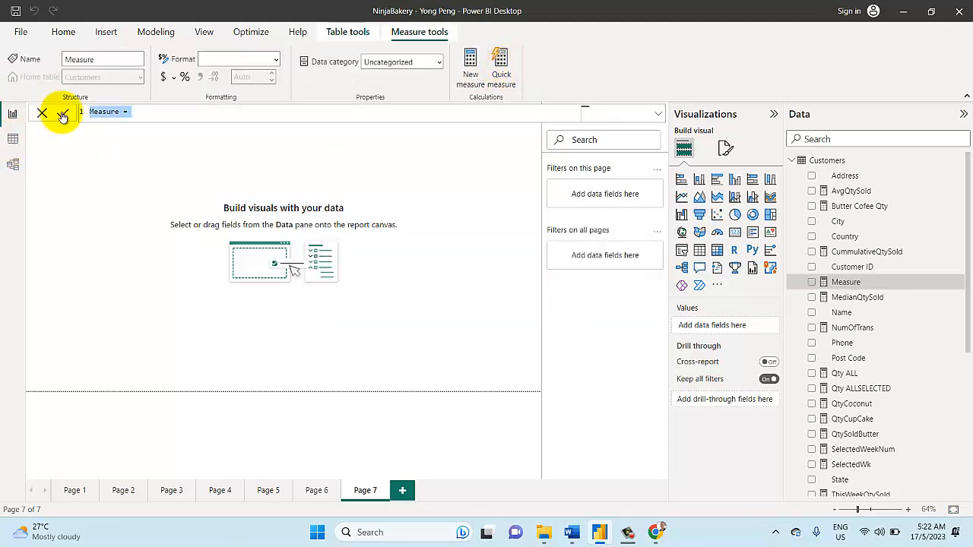
{"action": "left_click", "coordinate": [99, 111]}
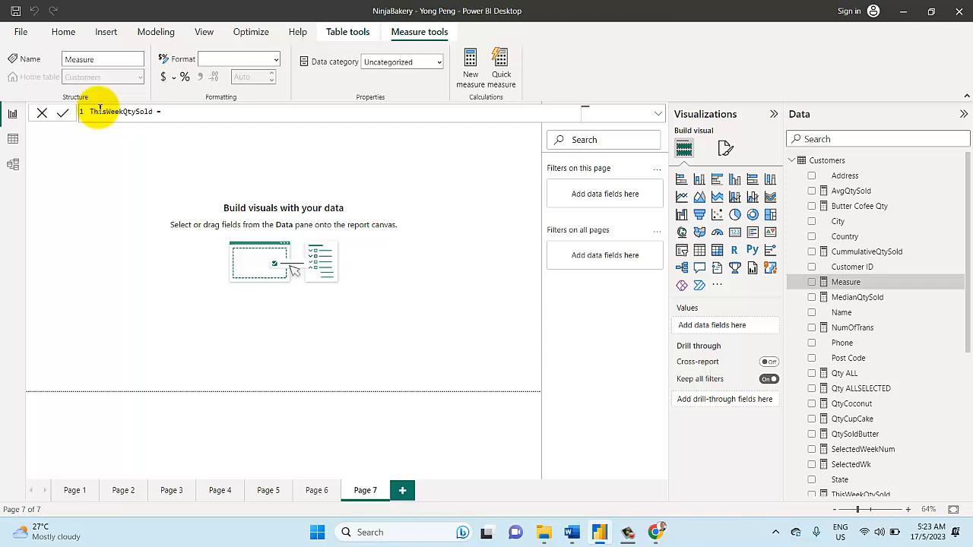
{"action": "left_click", "coordinate": [190, 108]}
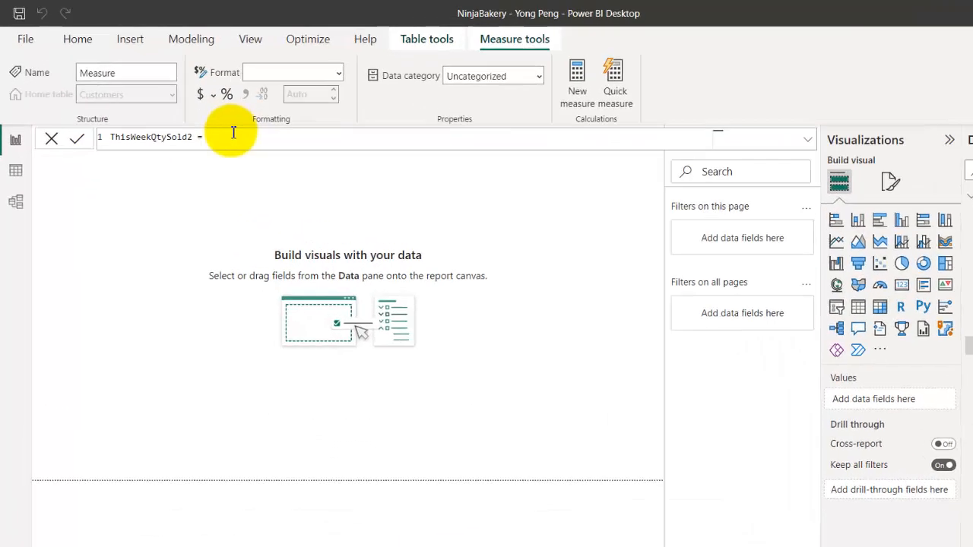
Begin the measure's formula with CALCULATE and enter [TotalQtySold] on its own line as the expression.
{"action": "type", "text": "CALCULATE("}
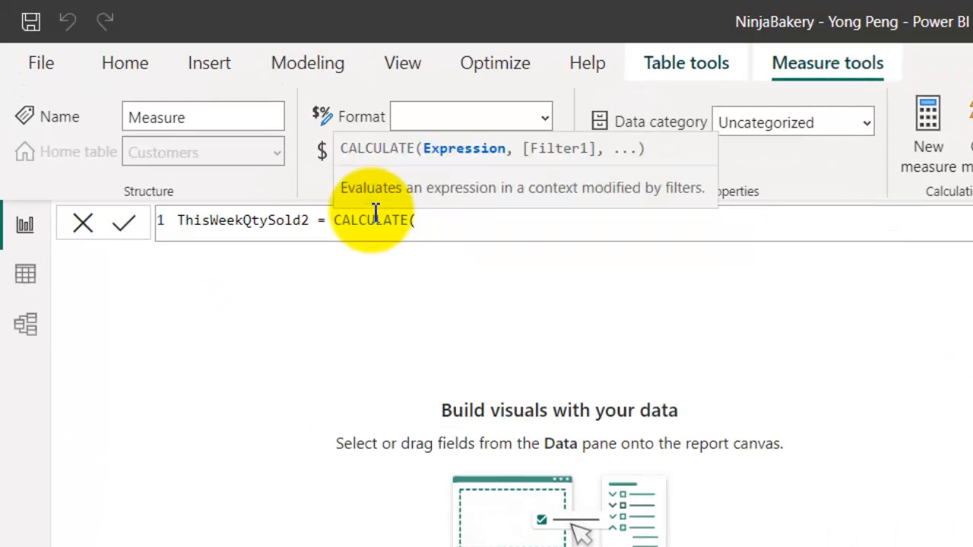
{"action": "key", "text": "shift+Return"}
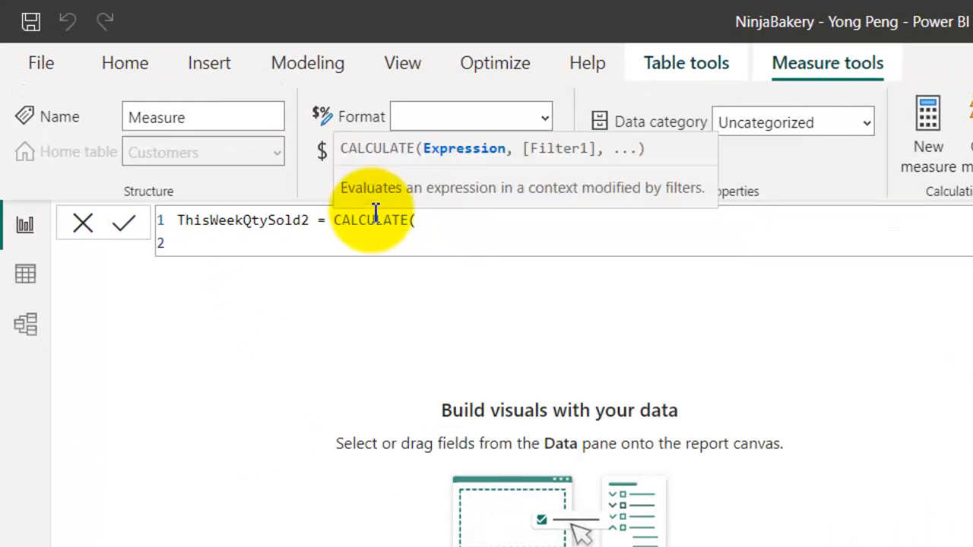
{"action": "type", "text": "[to"}
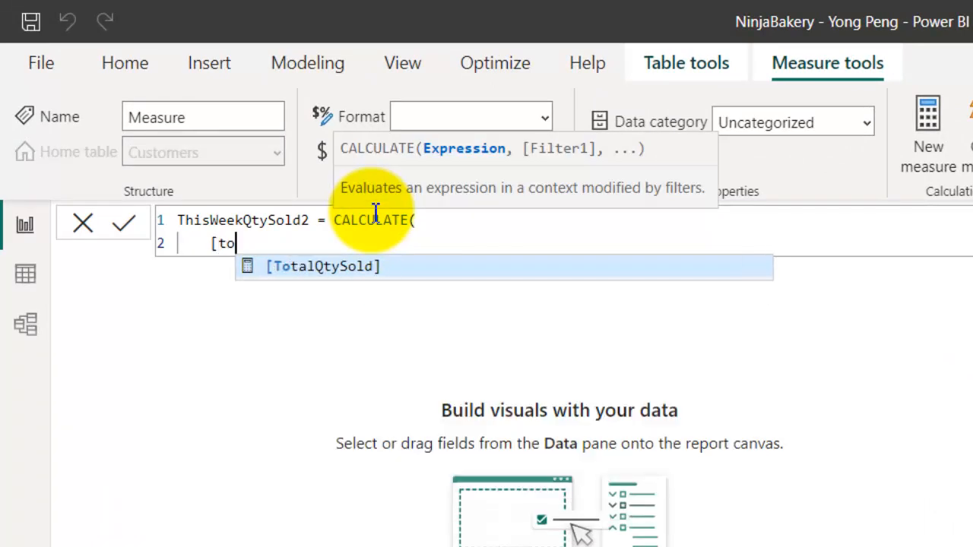
{"action": "key", "text": "Tab"}
{"action": "type", "text": ","}
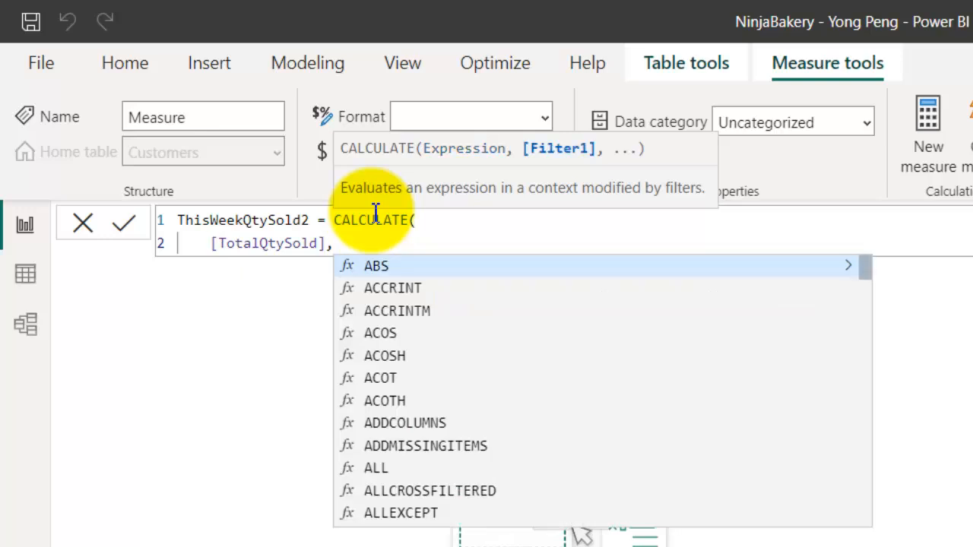
Start the filter argument on a new line of the formula with Dates[WkNum]=.
{"action": "key", "text": "shift+Return"}
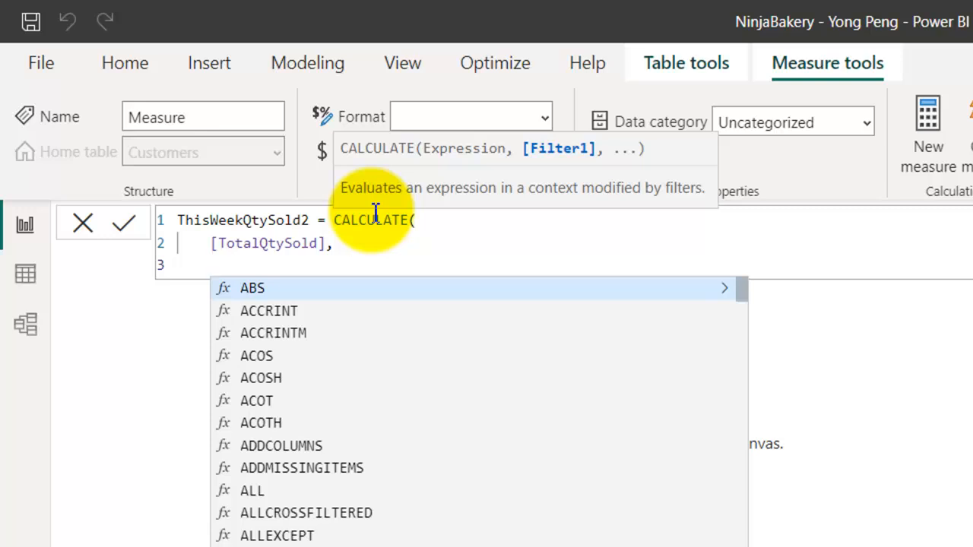
{"action": "type", "text": "Dates"}
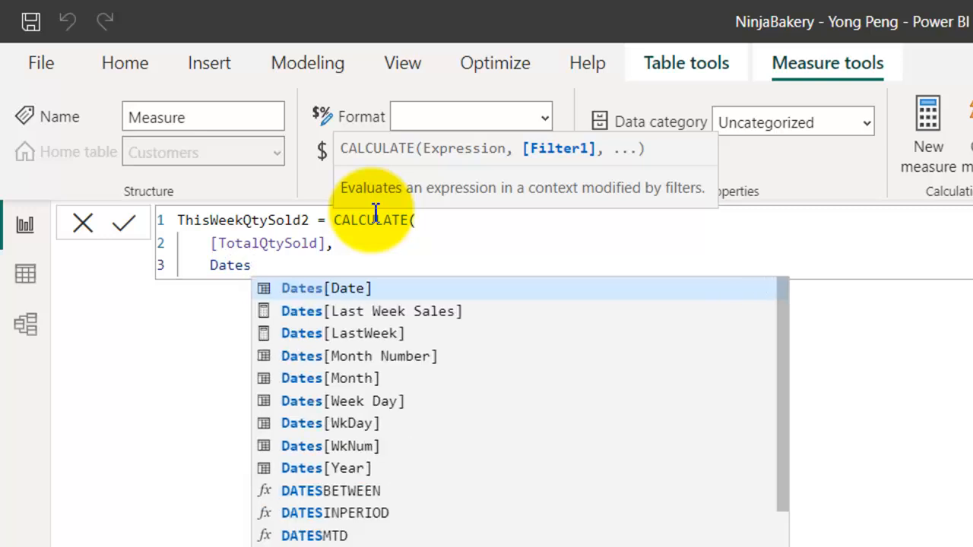
{"action": "key", "text": "Down"}
{"action": "key", "text": "Down"}
{"action": "key", "text": "Down"}
{"action": "key", "text": "Down"}
{"action": "key", "text": "Down"}
{"action": "key", "text": "Down"}
{"action": "key", "text": "Down"}
{"action": "key", "text": "Tab"}
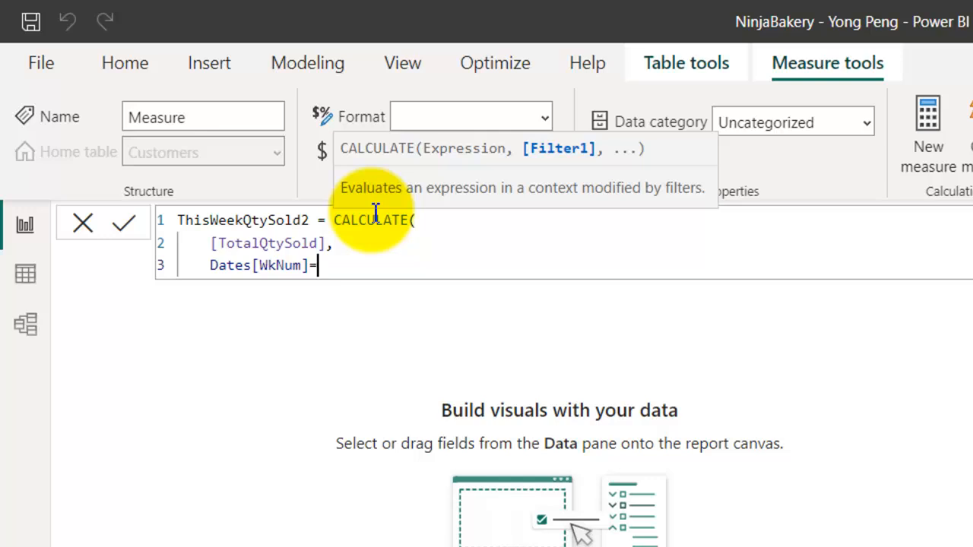
Insert the SELECTEDVALUE function as the value that Dates[WkNum] is compared with.
{"action": "type", "text": "SELECTED"}
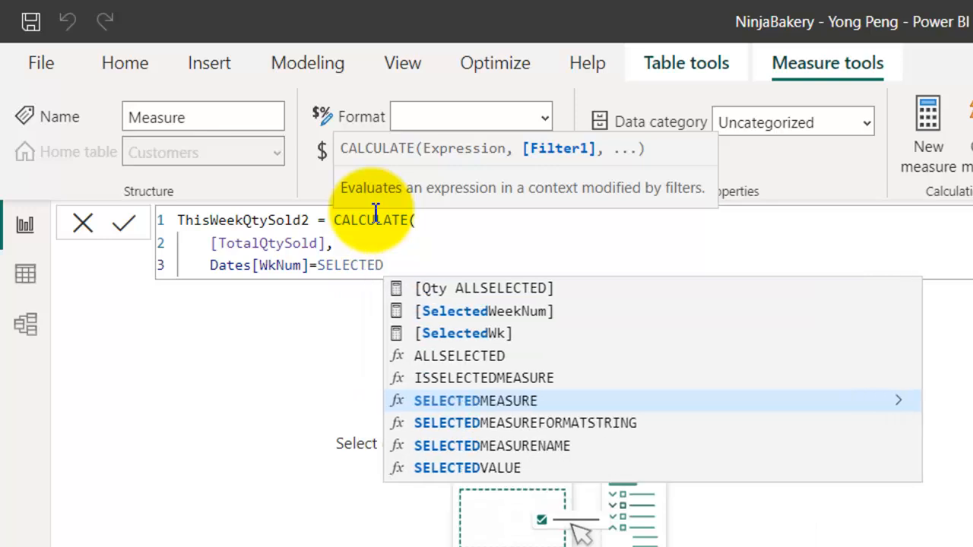
{"action": "key", "text": "Down"}
{"action": "key", "text": "Down"}
{"action": "key", "text": "Down"}
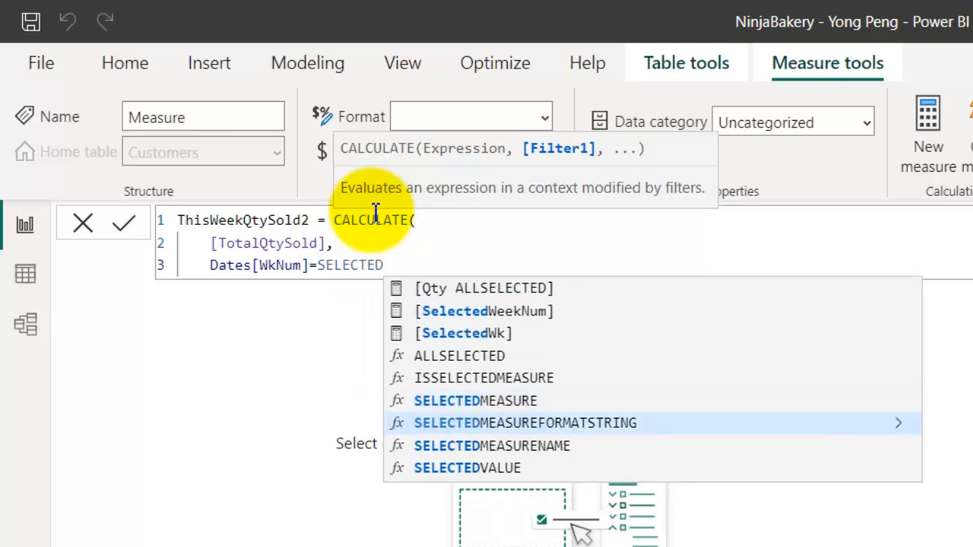
{"action": "key", "text": "Tab"}
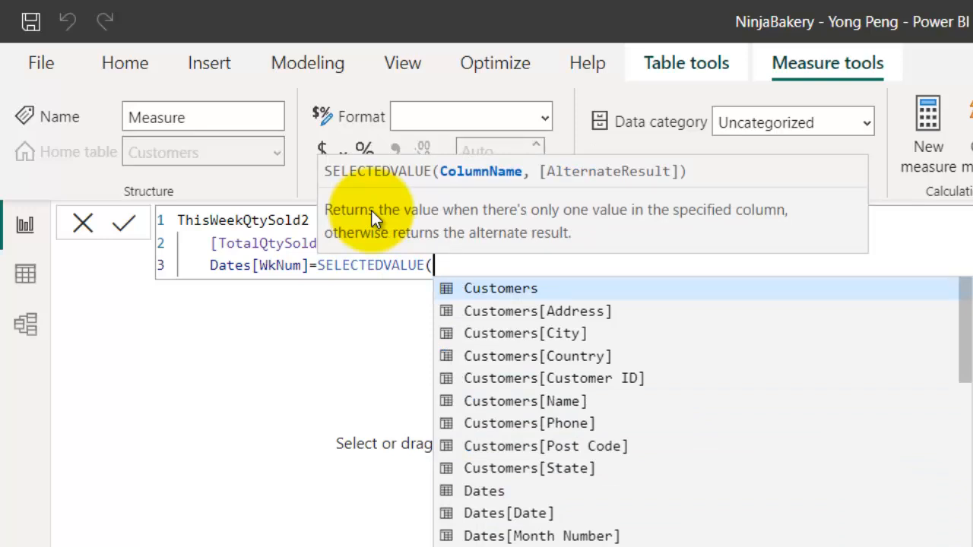
Give SELECTEDVALUE the Dates[WkNum] column as its argument and close its parenthesis.
{"action": "type", "text": "Date"}
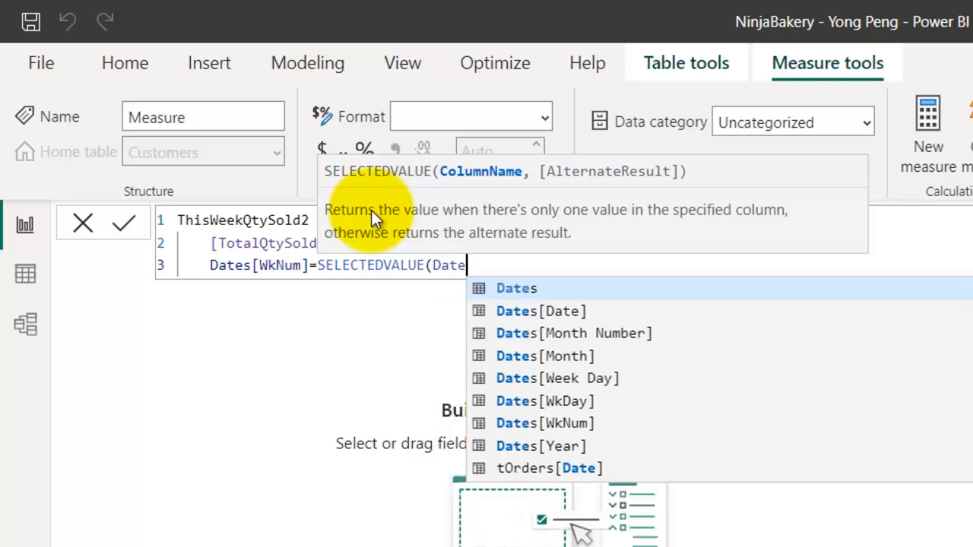
{"action": "key", "text": "Down"}
{"action": "key", "text": "Down"}
{"action": "key", "text": "Down"}
{"action": "key", "text": "Down"}
{"action": "key", "text": "Down"}
{"action": "key", "text": "Down"}
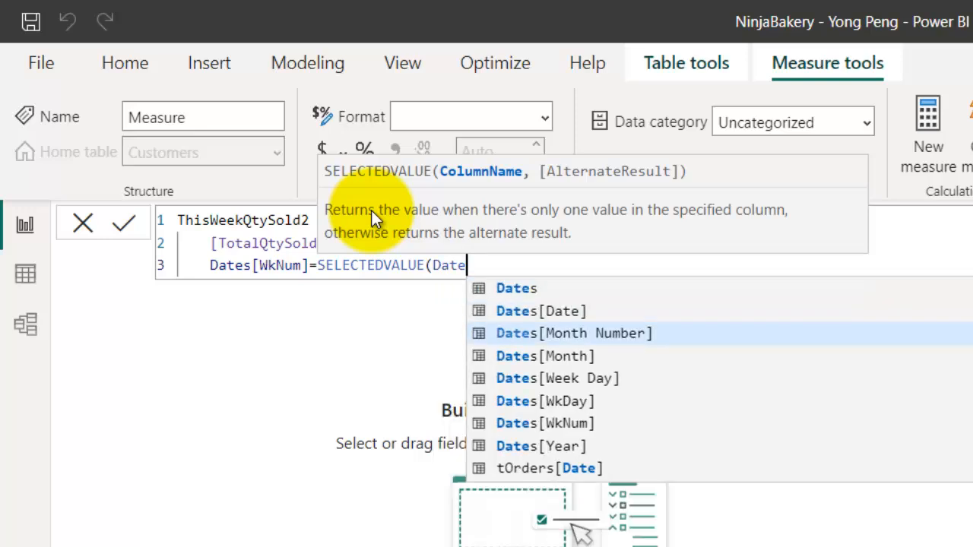
{"action": "key", "text": "Tab"}
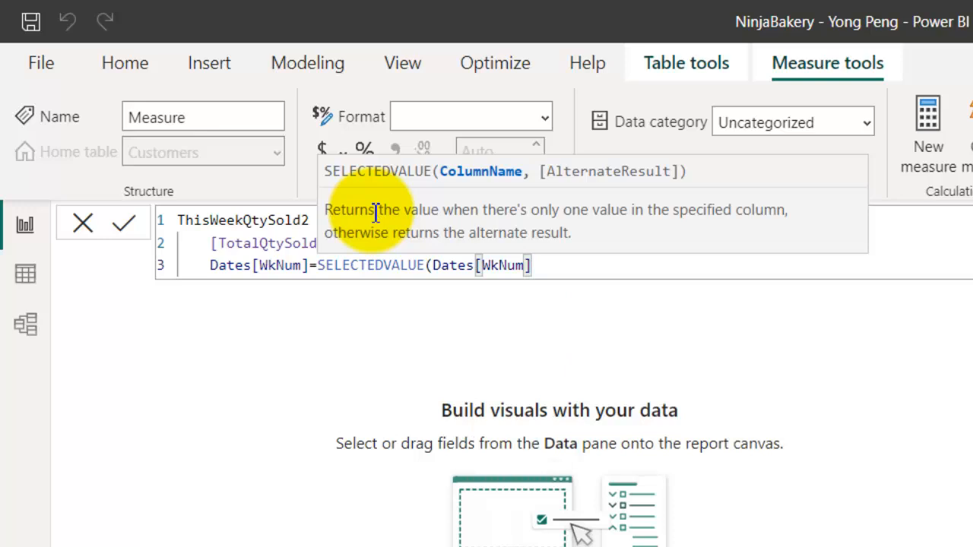
{"action": "type", "text": ")"}
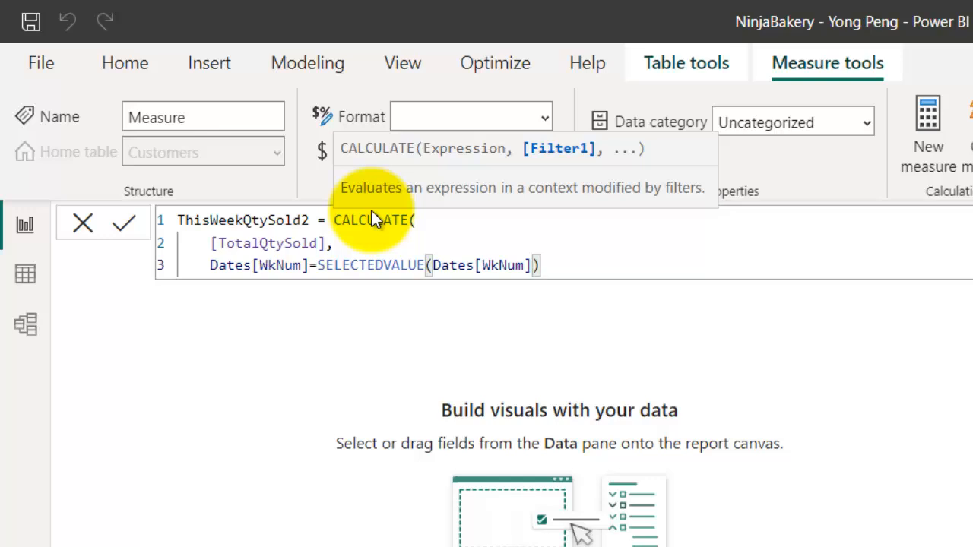
Close the CALCULATE function on a new line and commit the ThisWeekQtySold2 measure.
{"action": "key", "text": "shift+Return"}
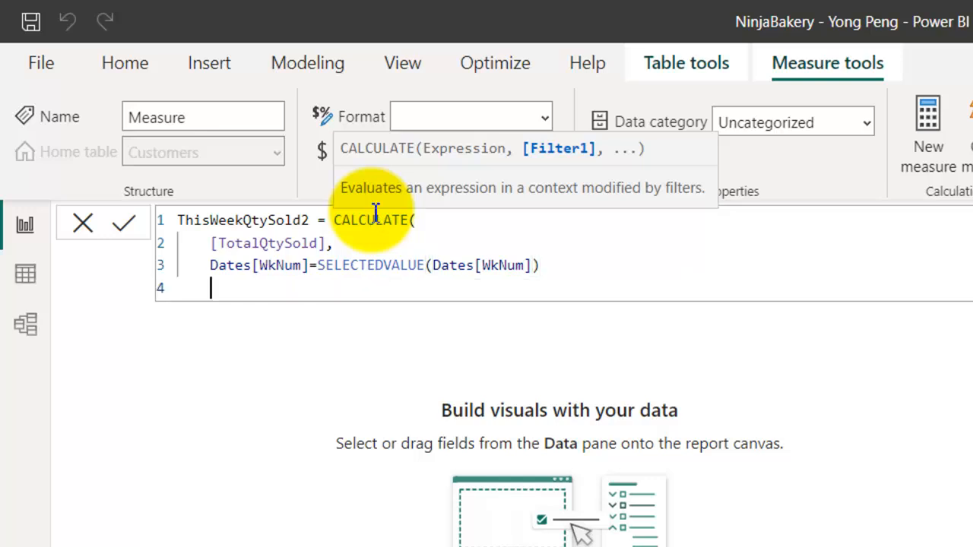
{"action": "type", "text": ")"}
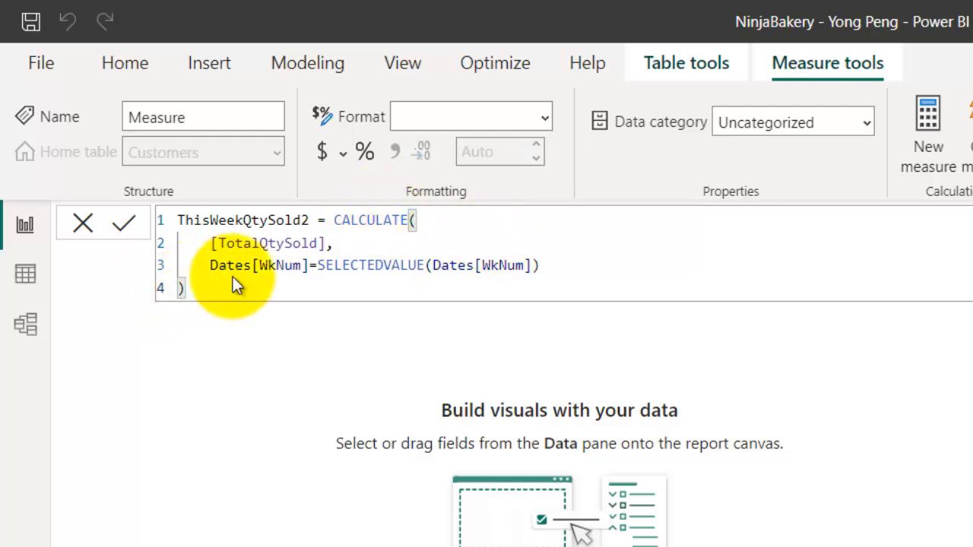
{"action": "left_click", "coordinate": [228, 515]}
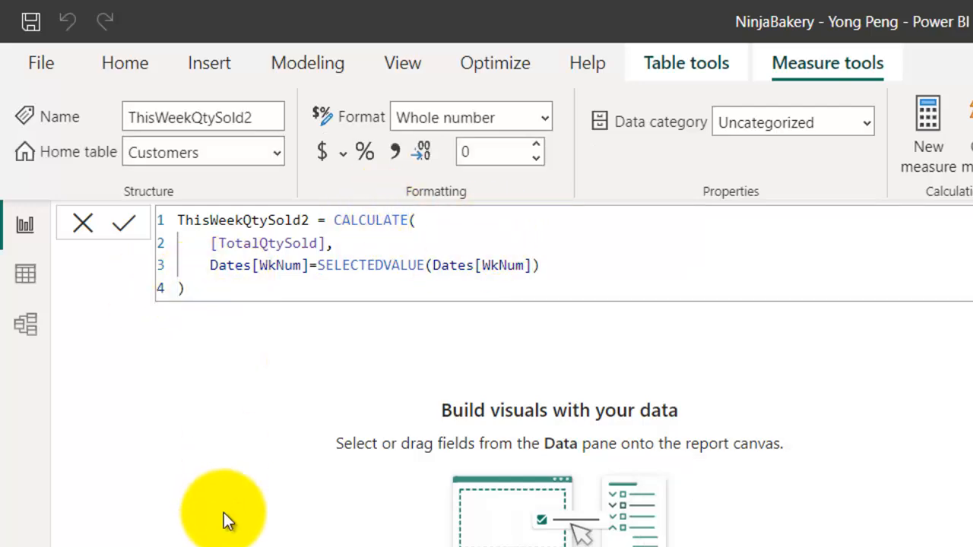
{"action": "left_click", "coordinate": [266, 540]}
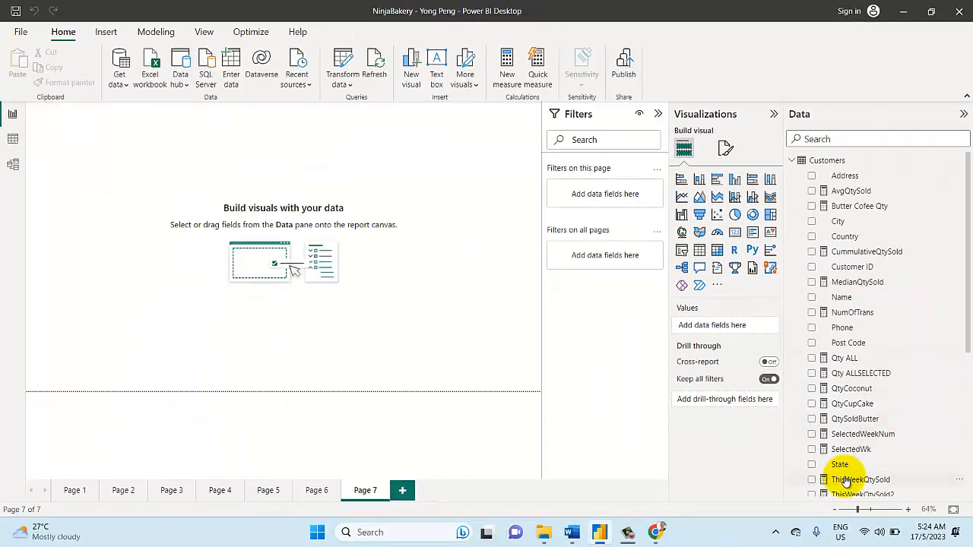
Add a card visual showing the ThisWeekQtySold2 measure and place it near the middle of the page.
{"action": "scroll", "coordinate": [844, 482], "scroll_direction": "down", "scroll_amount": 4}
{"action": "left_click", "coordinate": [863, 342]}
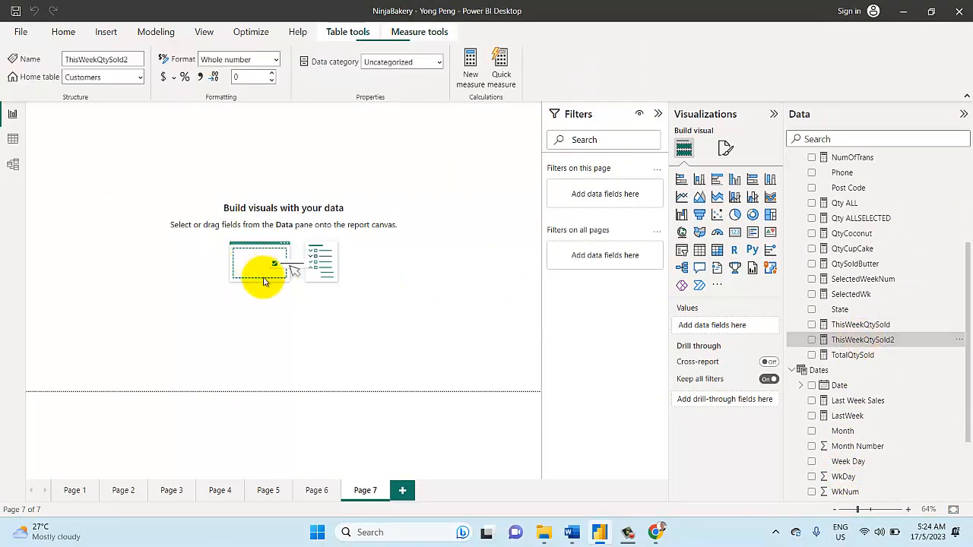
{"action": "left_click", "coordinate": [207, 322]}
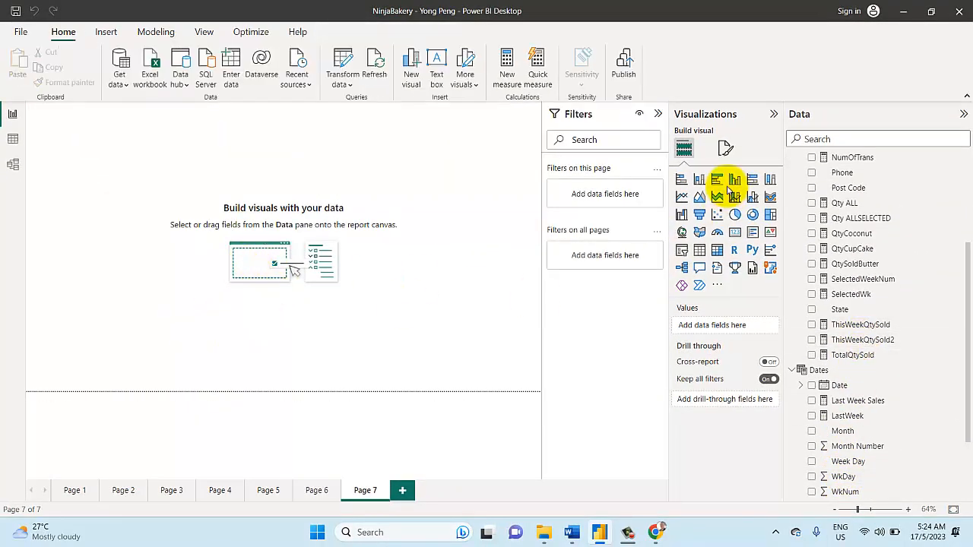
{"action": "left_click", "coordinate": [737, 237]}
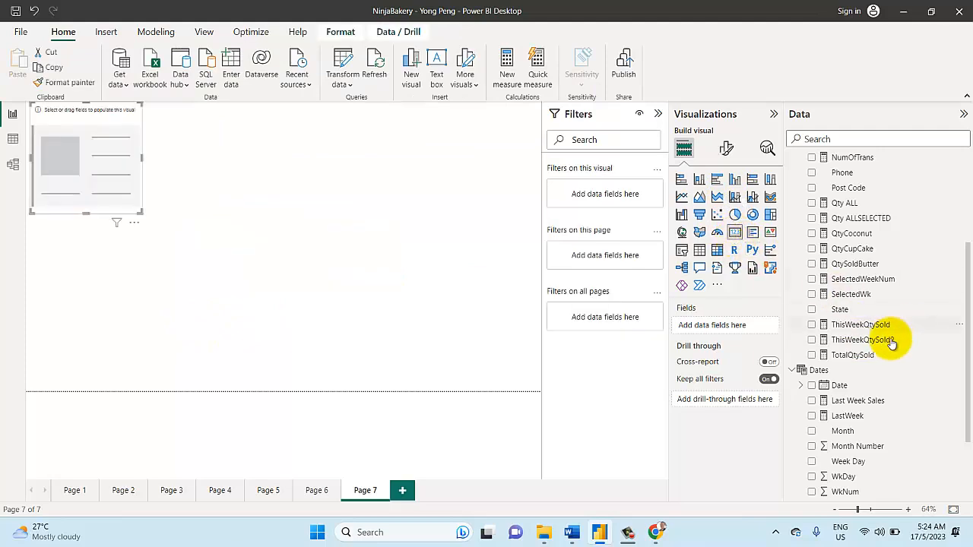
{"action": "left_click_drag", "start_coordinate": [875, 340], "coordinate": [102, 185]}
{"action": "left_click_drag", "start_coordinate": [71, 109], "coordinate": [369, 216]}
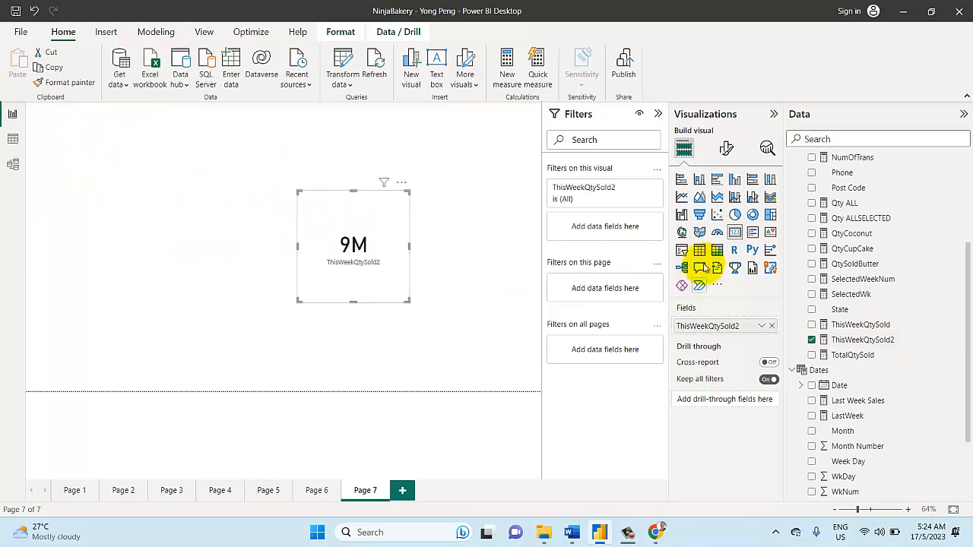
Add a slicer to the page with the Year field from the Dates table.
{"action": "left_click", "coordinate": [469, 242]}
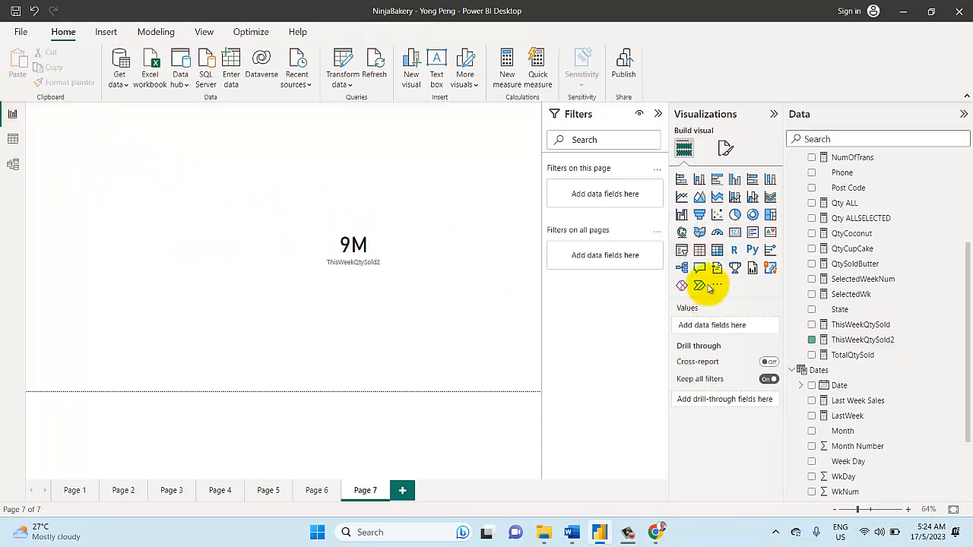
{"action": "left_click", "coordinate": [681, 251]}
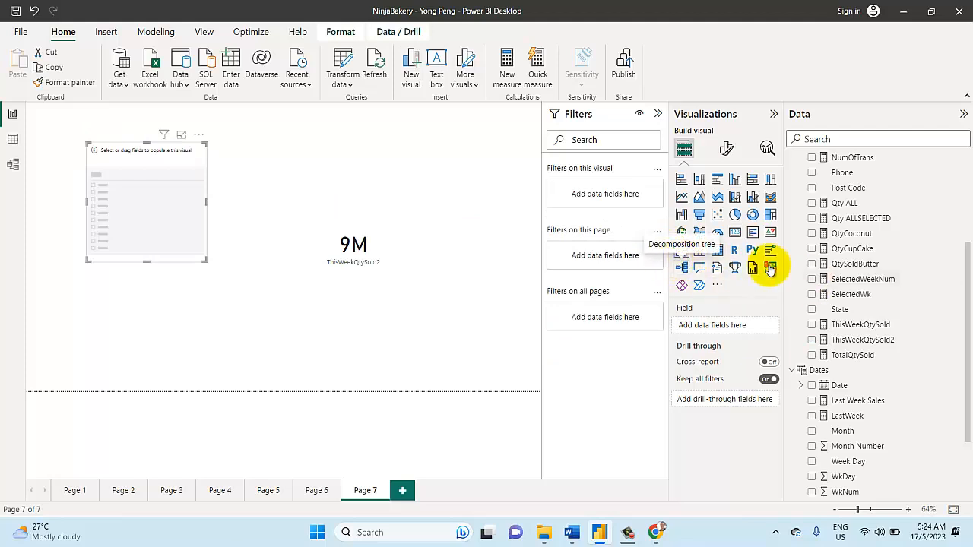
{"action": "scroll", "coordinate": [879, 400], "scroll_direction": "down", "scroll_amount": 1}
{"action": "scroll", "coordinate": [879, 399], "scroll_direction": "down", "scroll_amount": 2}
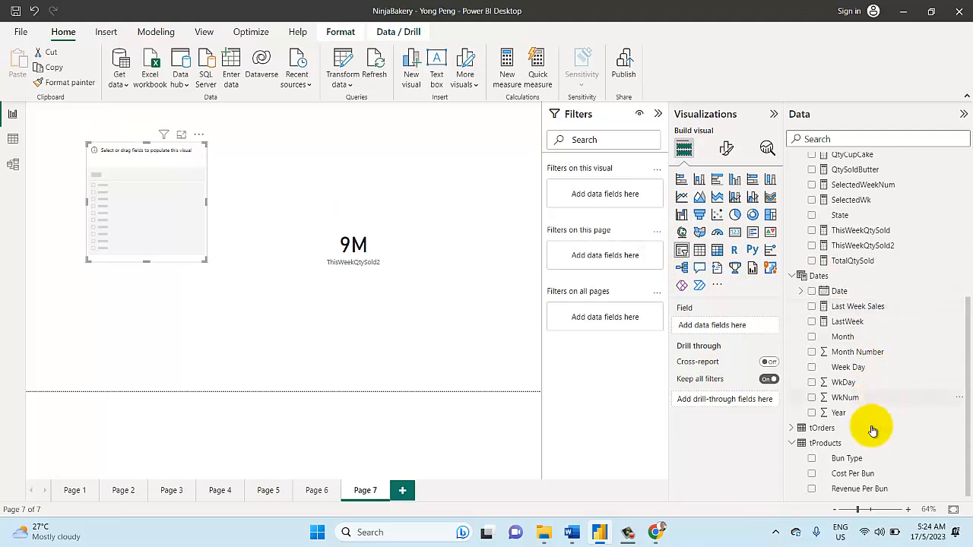
{"action": "left_click", "coordinate": [812, 413]}
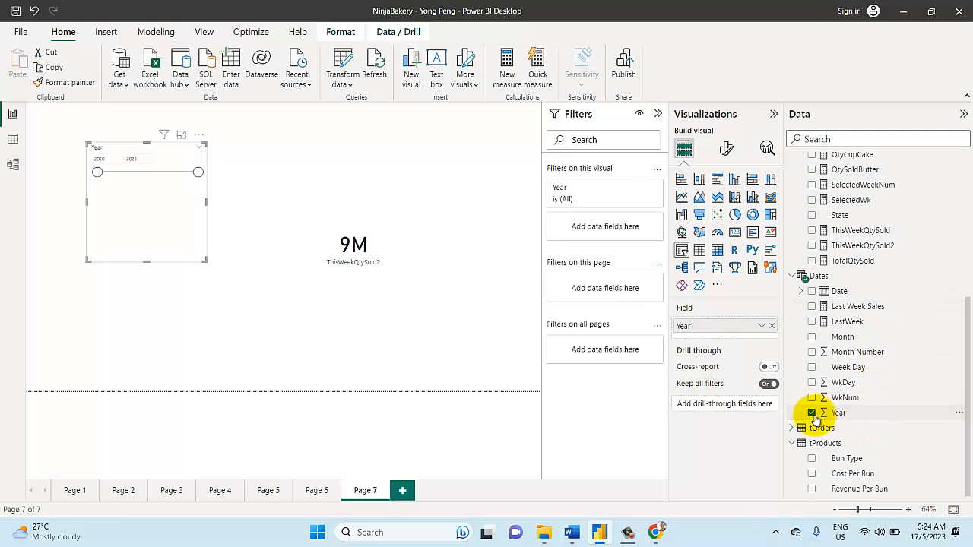
Set the Year slicer's style to Dropdown and select 2020 in it.
{"action": "left_click", "coordinate": [728, 149]}
{"action": "left_click", "coordinate": [704, 236]}
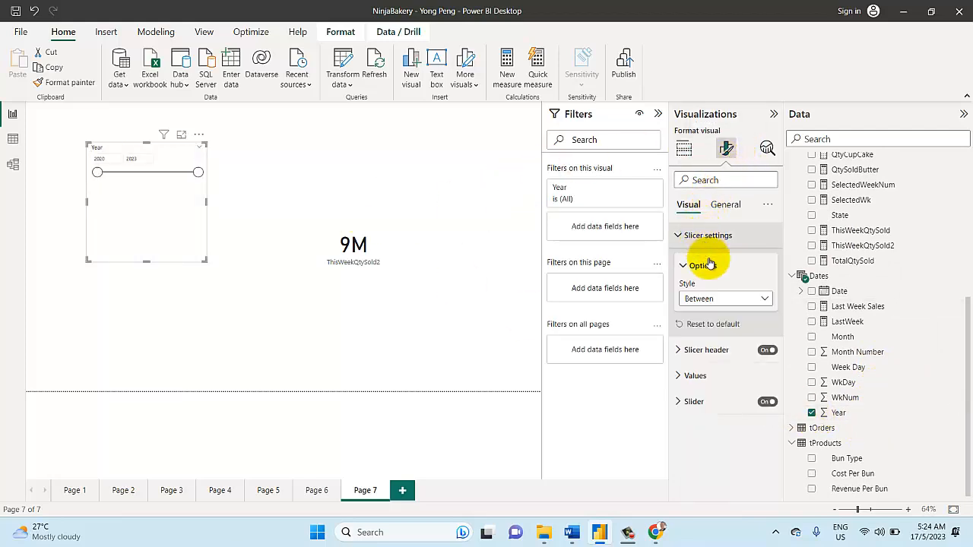
{"action": "left_click", "coordinate": [722, 299]}
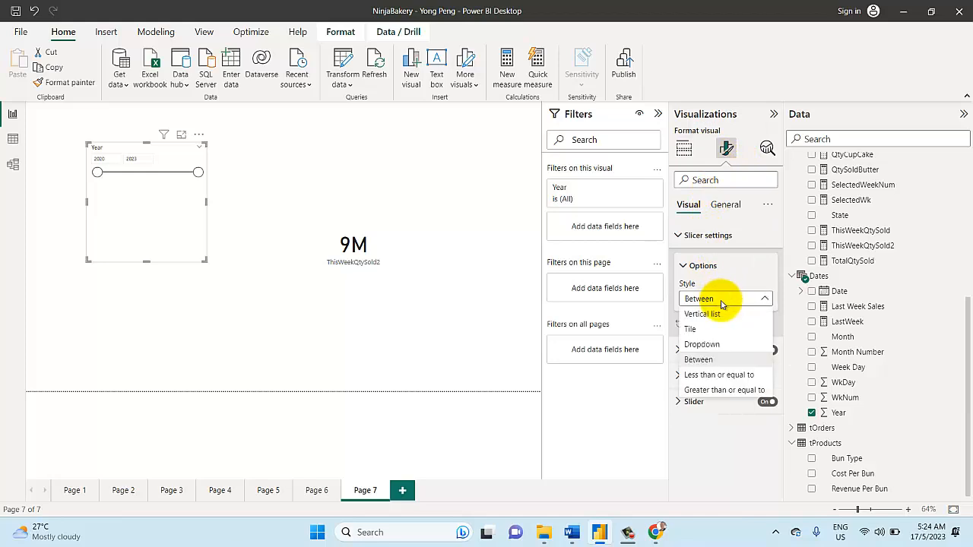
{"action": "left_click", "coordinate": [701, 344]}
{"action": "left_click", "coordinate": [195, 158]}
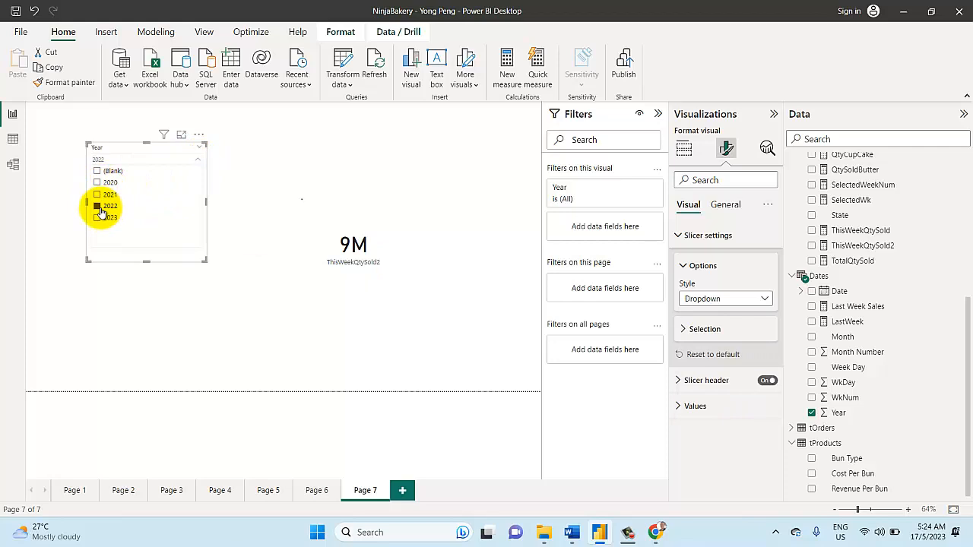
{"action": "left_click", "coordinate": [97, 183]}
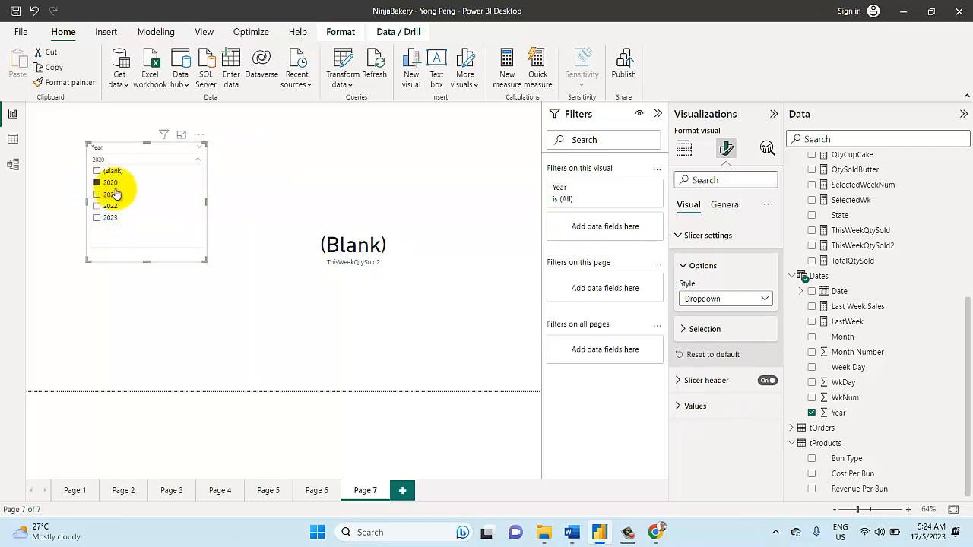
{"action": "left_click", "coordinate": [283, 231]}
Move the ThisWeekQtySold2 card closer to the Year slicer and show the measure's formula for review.
{"action": "left_click", "coordinate": [303, 239]}
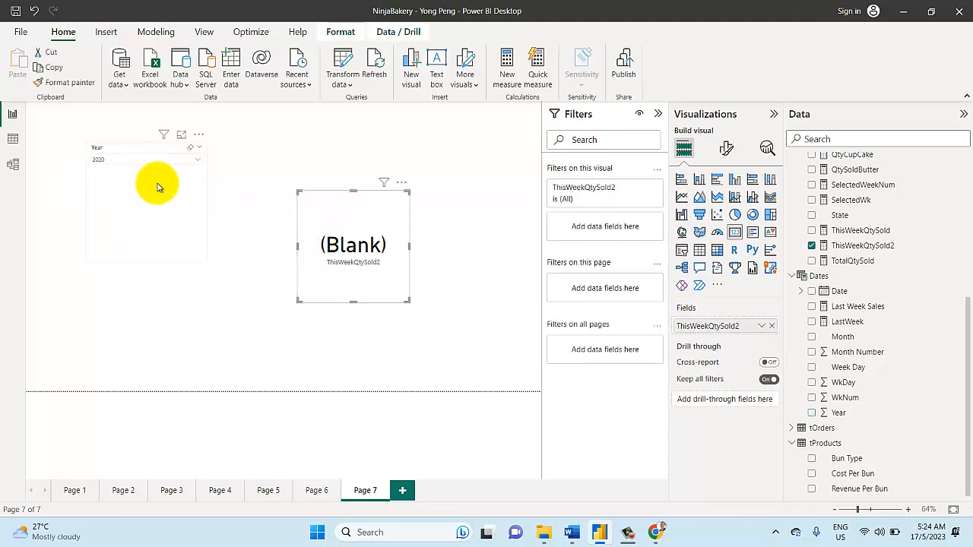
{"action": "left_click", "coordinate": [146, 236]}
{"action": "left_click_drag", "start_coordinate": [332, 211], "coordinate": [236, 229]}
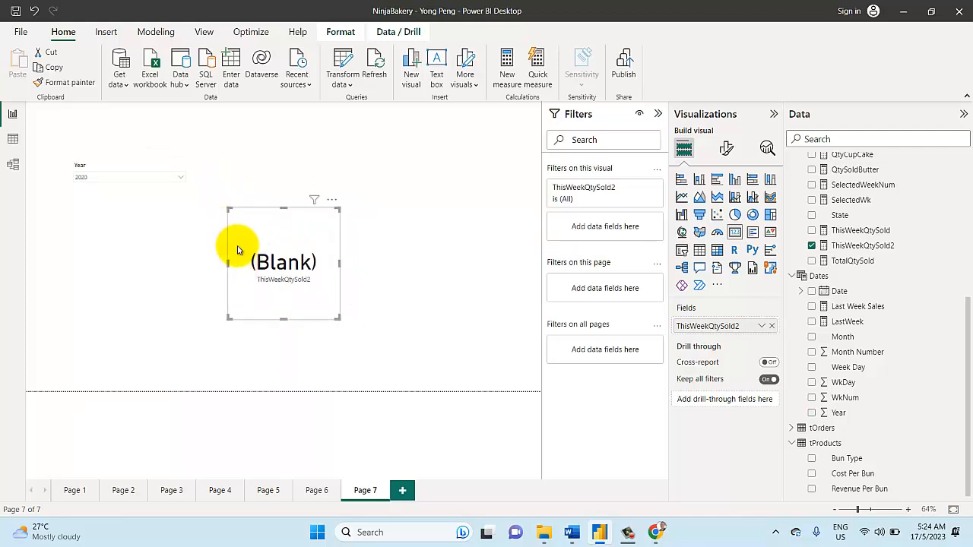
{"action": "left_click", "coordinate": [853, 247]}
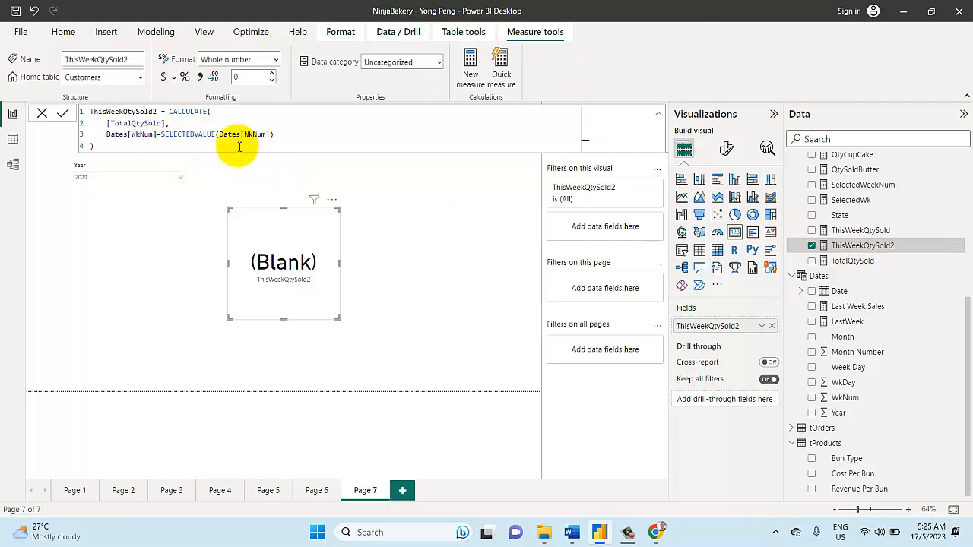
{"action": "left_click", "coordinate": [185, 247]}
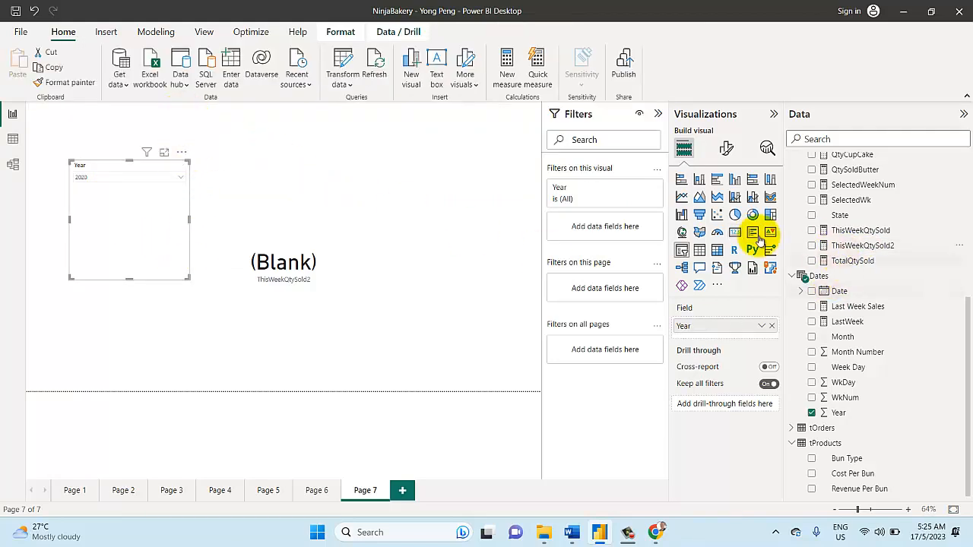
Add a second slicer above the card with the WkNum field from the Dates table.
{"action": "left_click", "coordinate": [404, 172]}
{"action": "left_click_drag", "start_coordinate": [682, 251], "coordinate": [250, 196]}
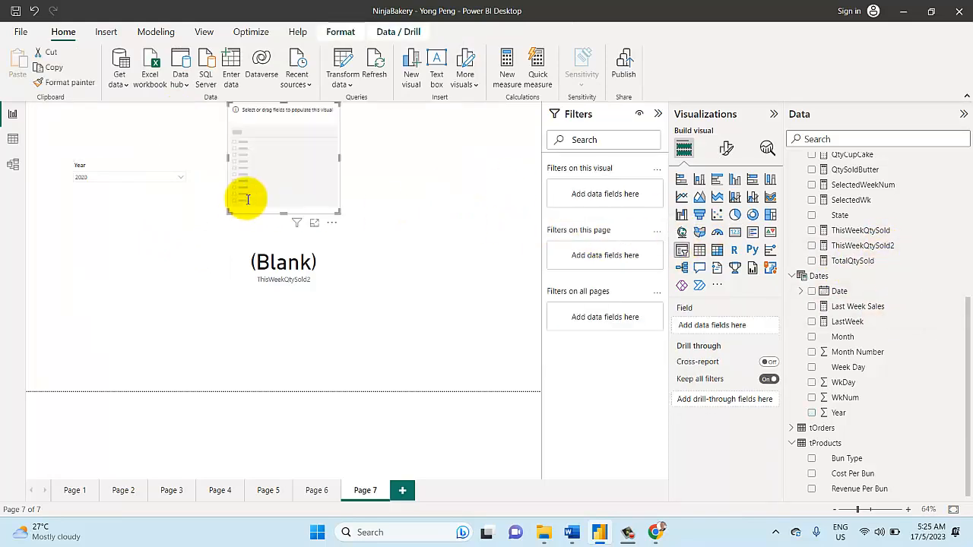
{"action": "left_click_drag", "start_coordinate": [821, 395], "coordinate": [303, 185]}
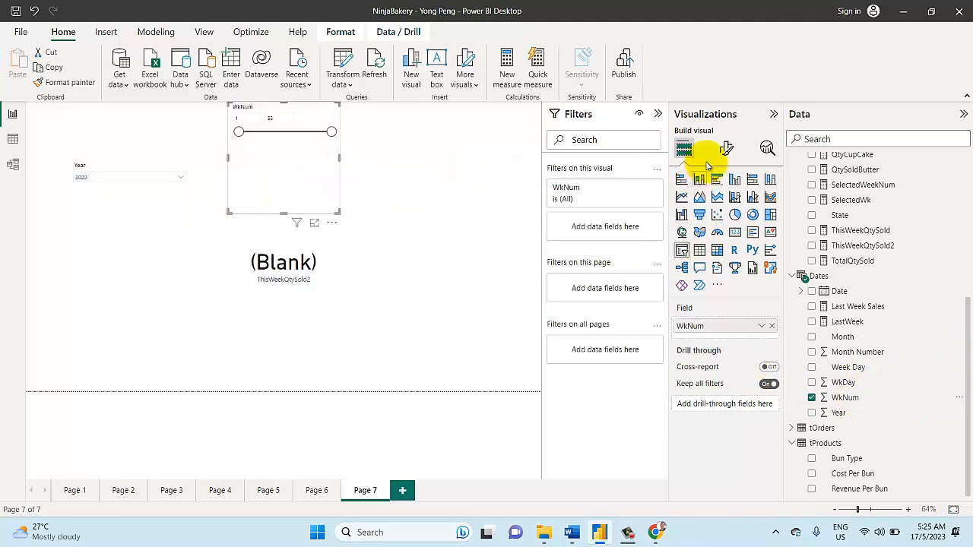
Set the WkNum slicer's style to Tile.
{"action": "left_click", "coordinate": [726, 148]}
{"action": "left_click", "coordinate": [706, 236]}
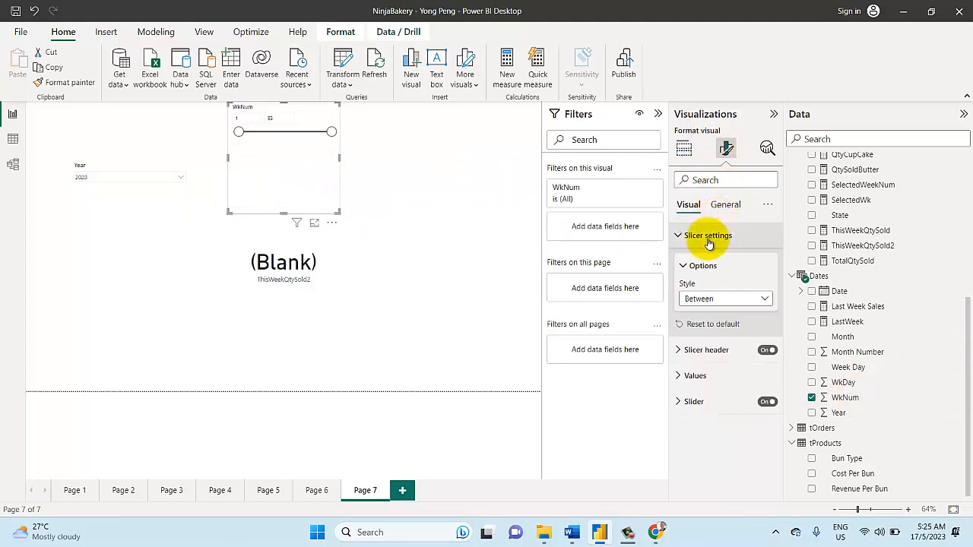
{"action": "left_click", "coordinate": [719, 300]}
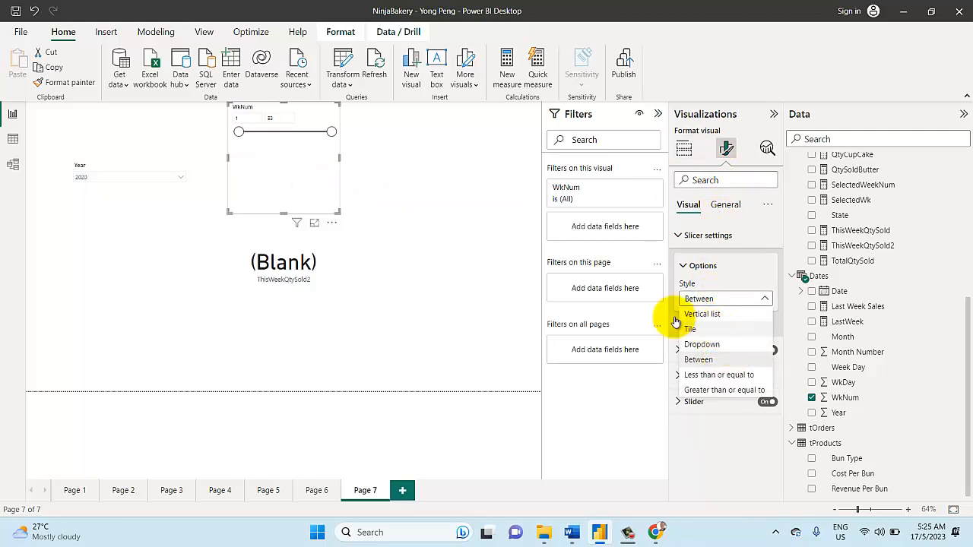
{"action": "left_click", "coordinate": [317, 199]}
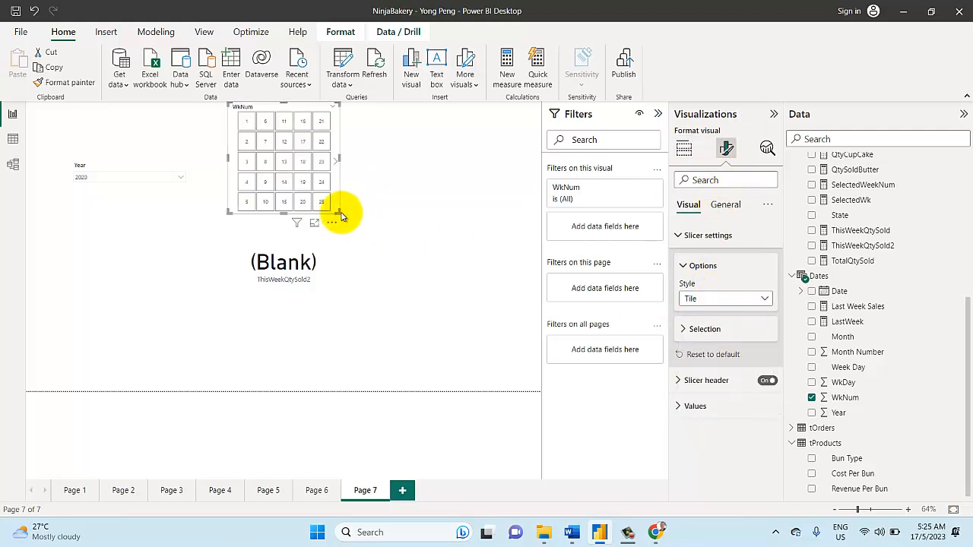
Enlarge the WkNum slicer until all week tiles fit, and filter the page to week 1 of year 2021.
{"action": "left_click_drag", "start_coordinate": [343, 215], "coordinate": [524, 233]}
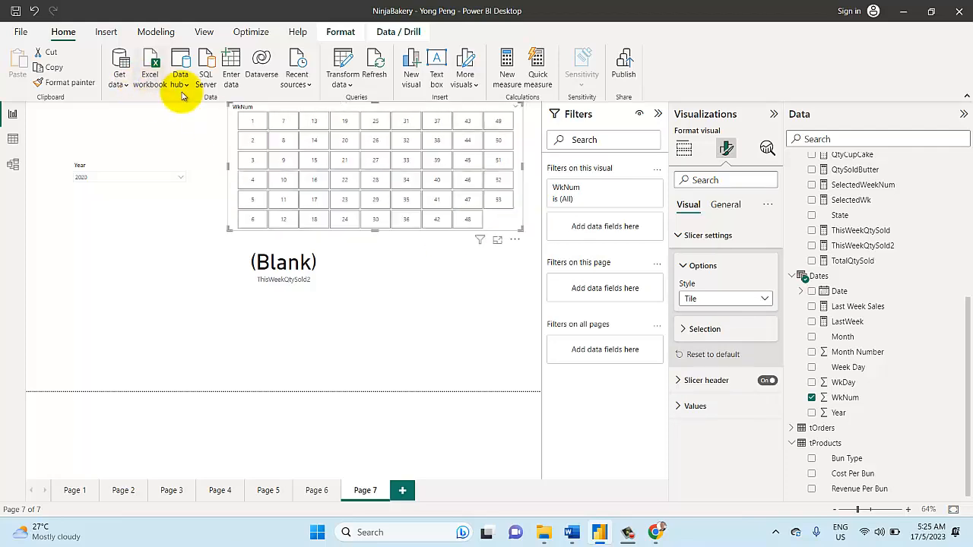
{"action": "left_click", "coordinate": [254, 124]}
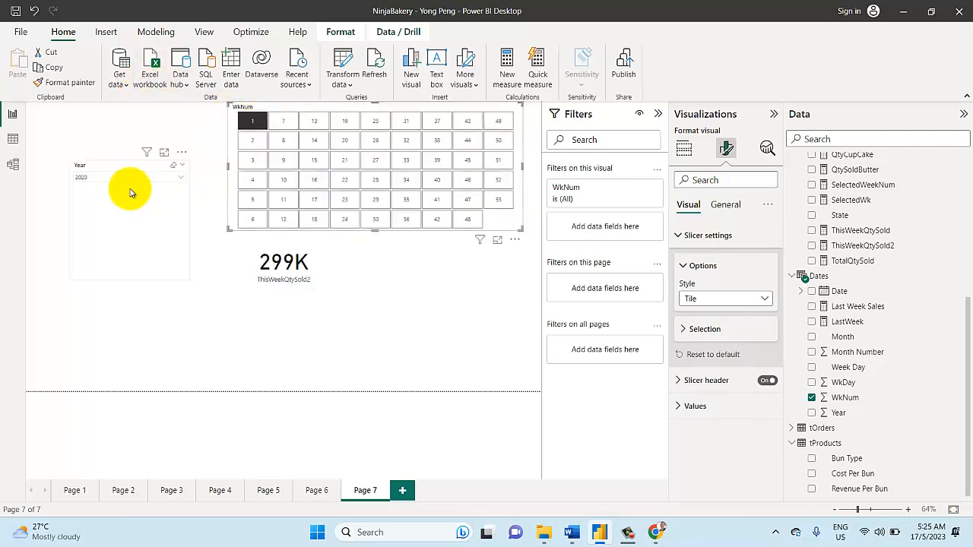
{"action": "left_click", "coordinate": [91, 201]}
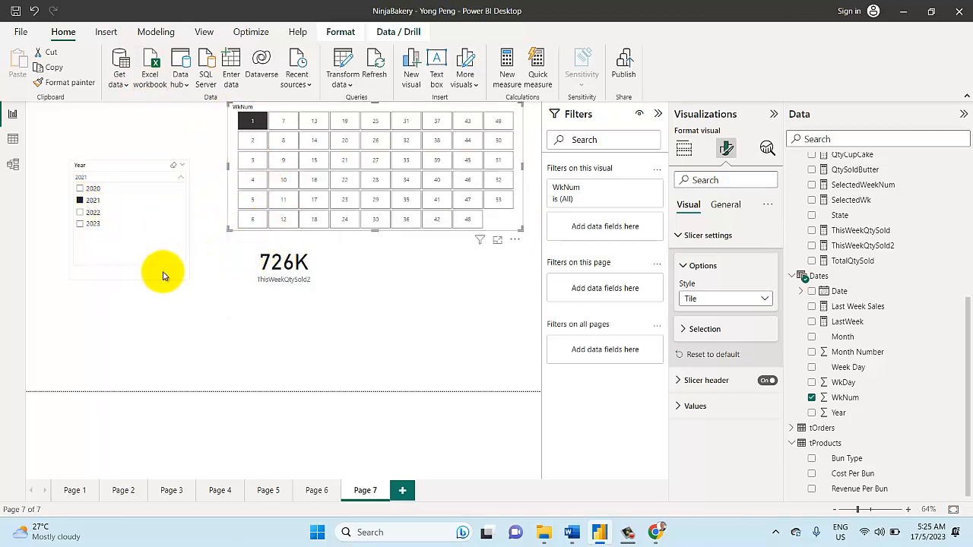
{"action": "left_click", "coordinate": [218, 217]}
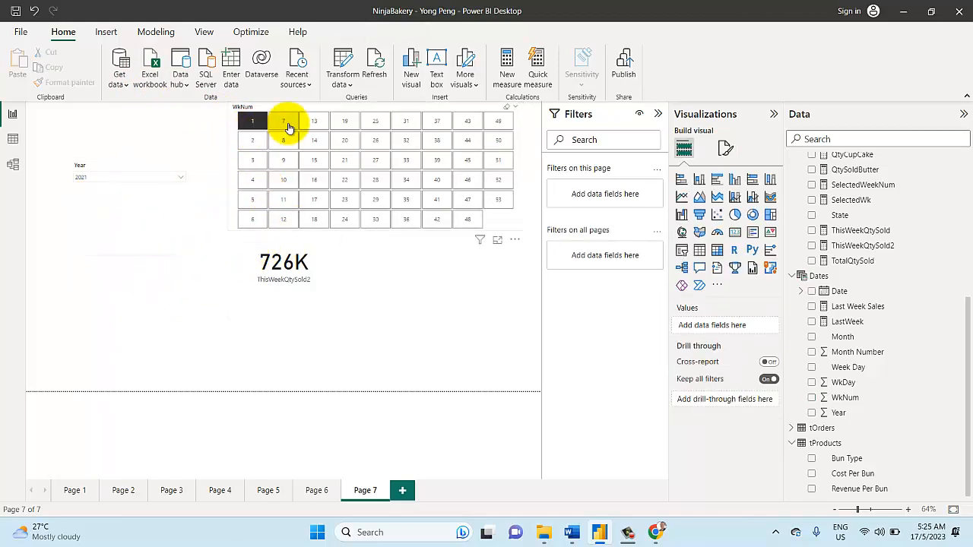
Try week 7 and settle on week 2 in the WkNum slicer, and move the ThisWeekQtySold2 card down clear of the slicer.
{"action": "left_click", "coordinate": [289, 121]}
{"action": "left_click", "coordinate": [254, 141]}
{"action": "left_click_drag", "start_coordinate": [299, 261], "coordinate": [325, 296]}
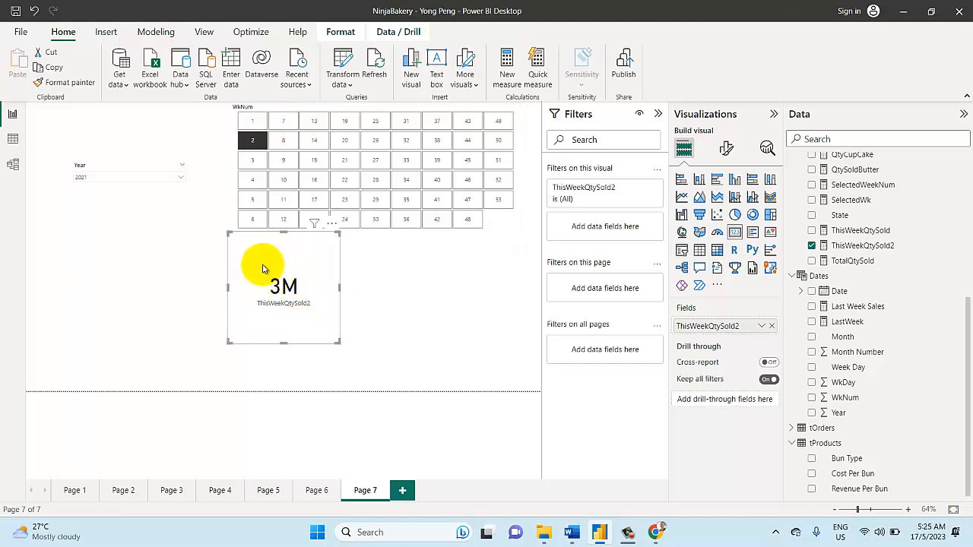
Add a card with the SelectedWeekNum measure beside the ThisWeekQtySold2 card.
{"action": "left_click", "coordinate": [474, 283]}
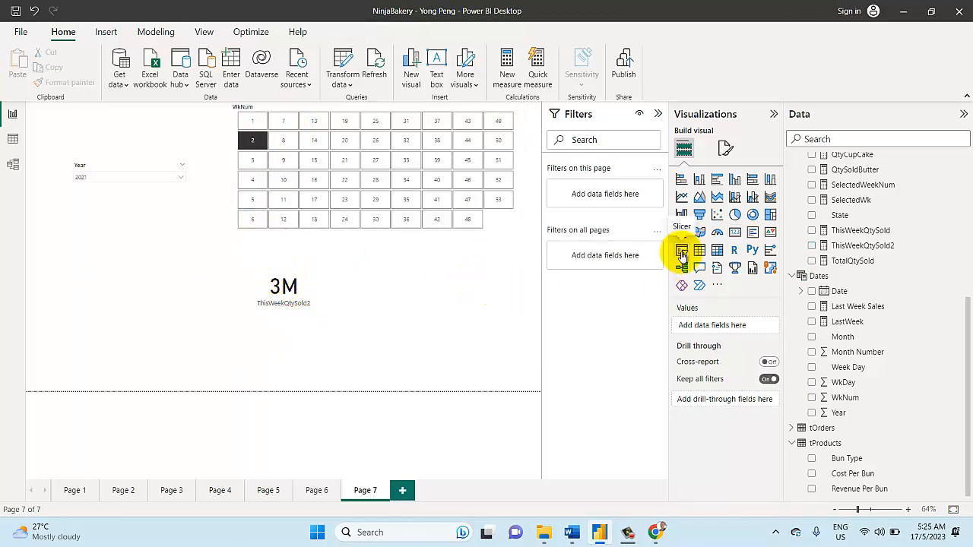
{"action": "left_click", "coordinate": [682, 253]}
{"action": "left_click_drag", "start_coordinate": [148, 327], "coordinate": [472, 297]}
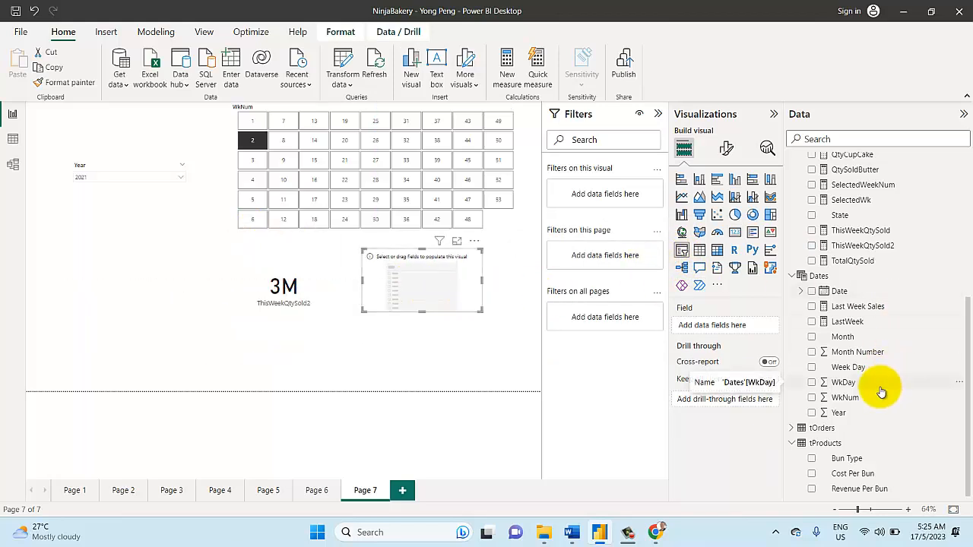
{"action": "left_click", "coordinate": [863, 185]}
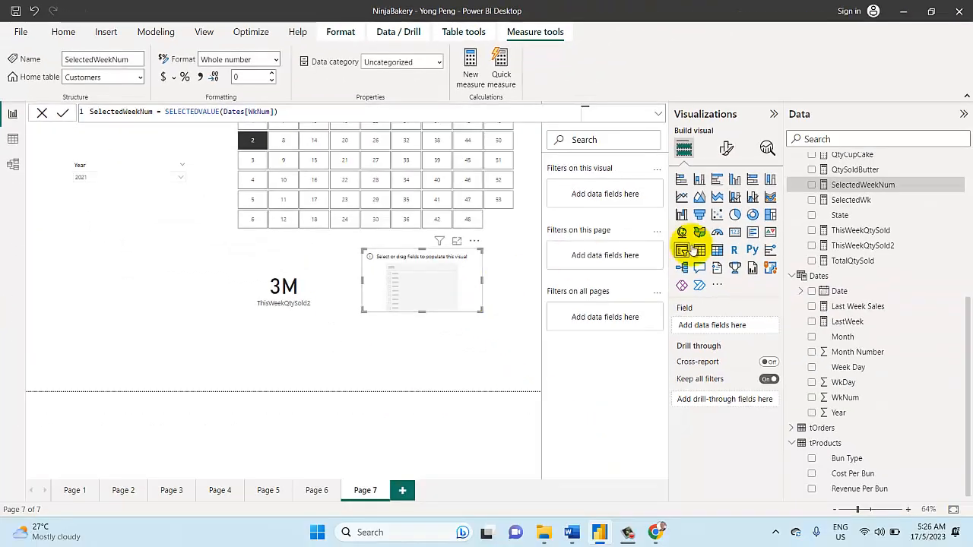
{"action": "left_click", "coordinate": [736, 234]}
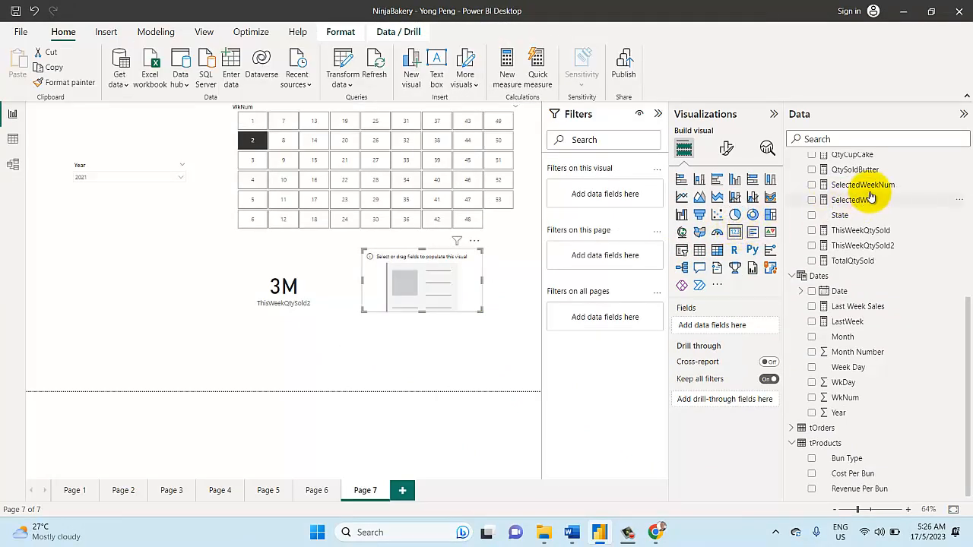
{"action": "left_click_drag", "start_coordinate": [869, 185], "coordinate": [435, 307]}
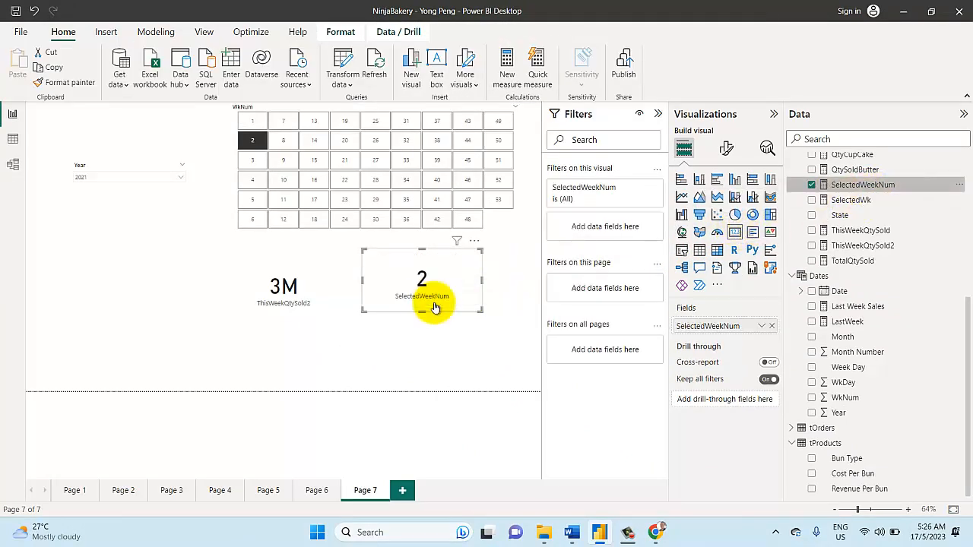
Test both cards by selecting weeks 3, 4, 5 and finally 9 in the WkNum slicer.
{"action": "left_click", "coordinate": [255, 162]}
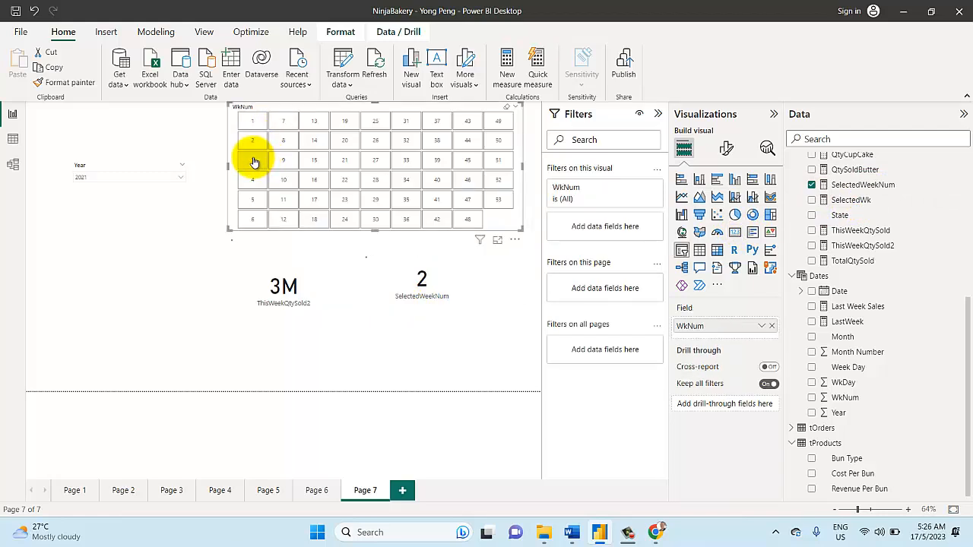
{"action": "left_click", "coordinate": [253, 160]}
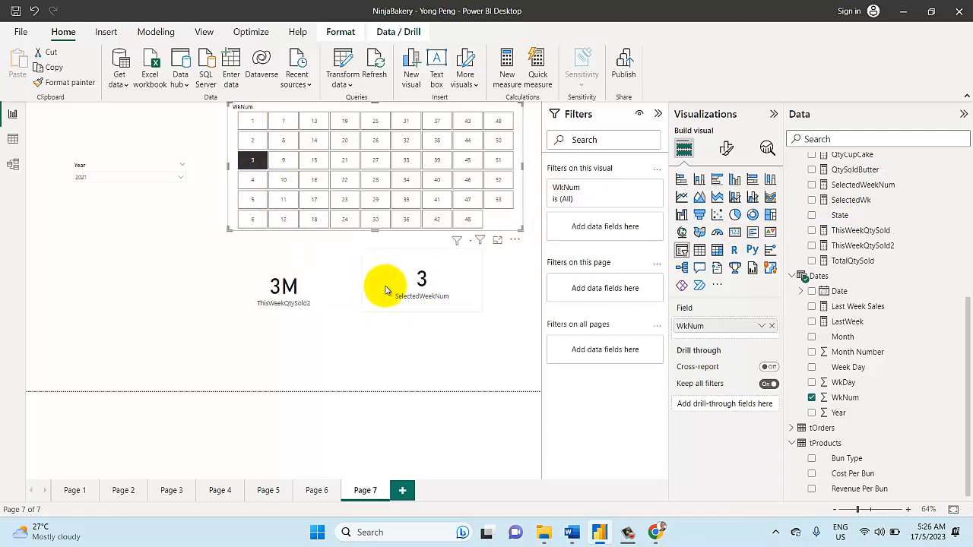
{"action": "left_click", "coordinate": [251, 186]}
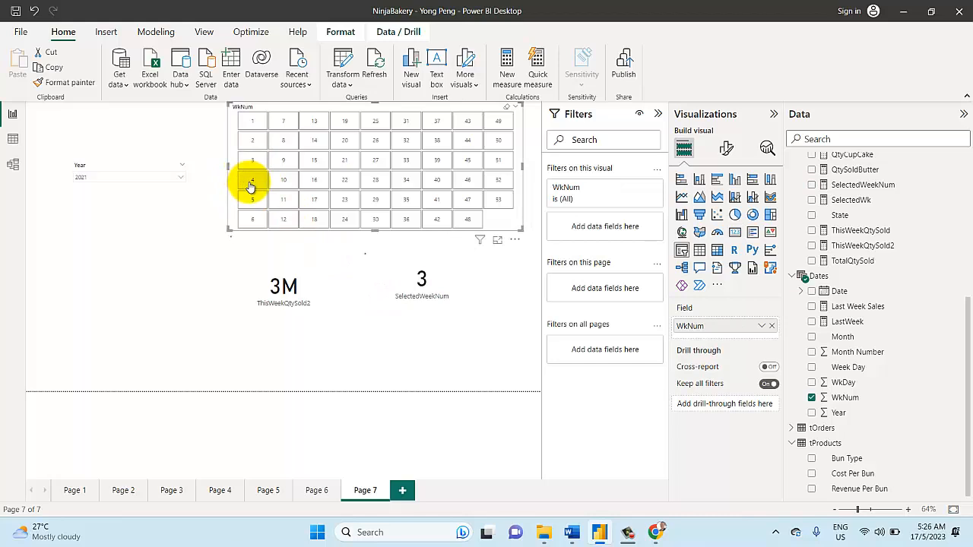
{"action": "left_click", "coordinate": [254, 204]}
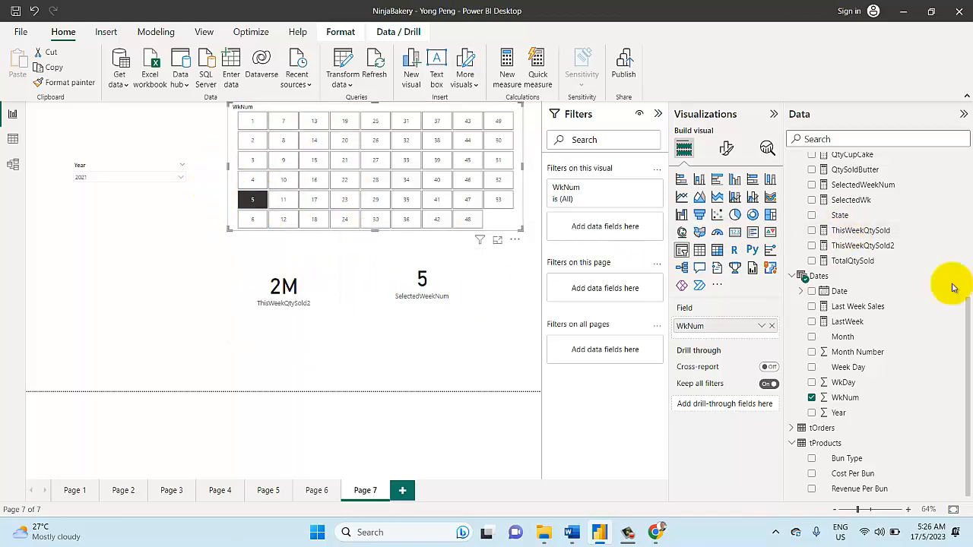
{"action": "scroll", "coordinate": [891, 304], "scroll_direction": "up", "scroll_amount": 4}
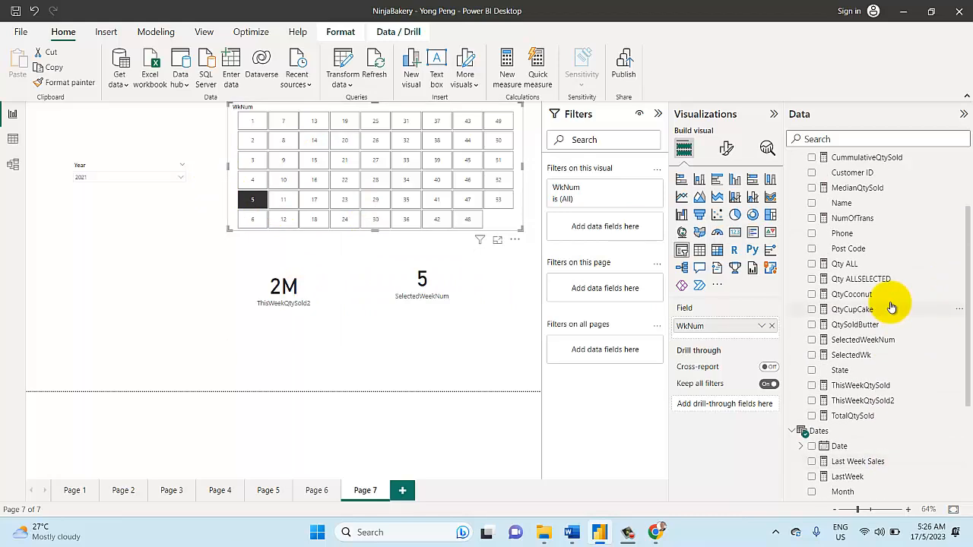
{"action": "scroll", "coordinate": [892, 307], "scroll_direction": "down", "scroll_amount": 4}
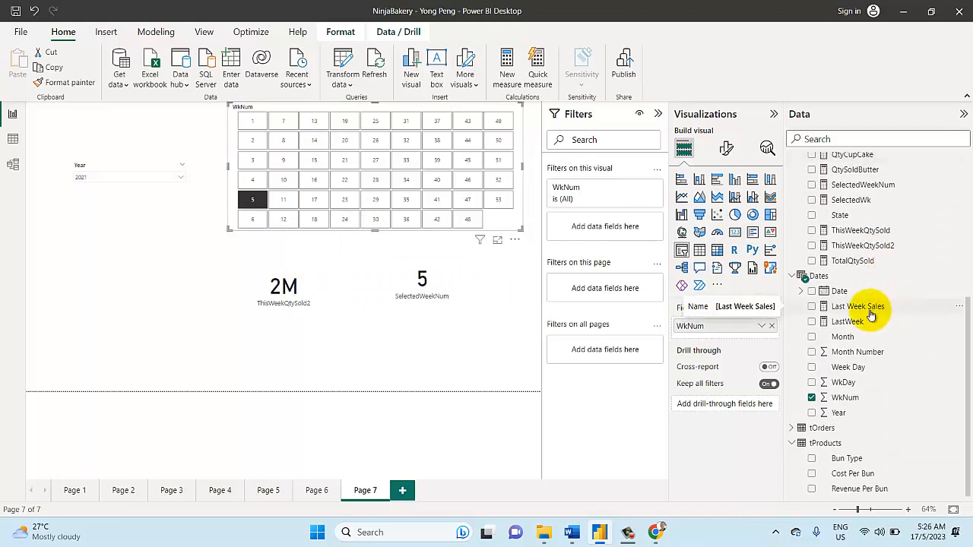
{"action": "left_click", "coordinate": [283, 161]}
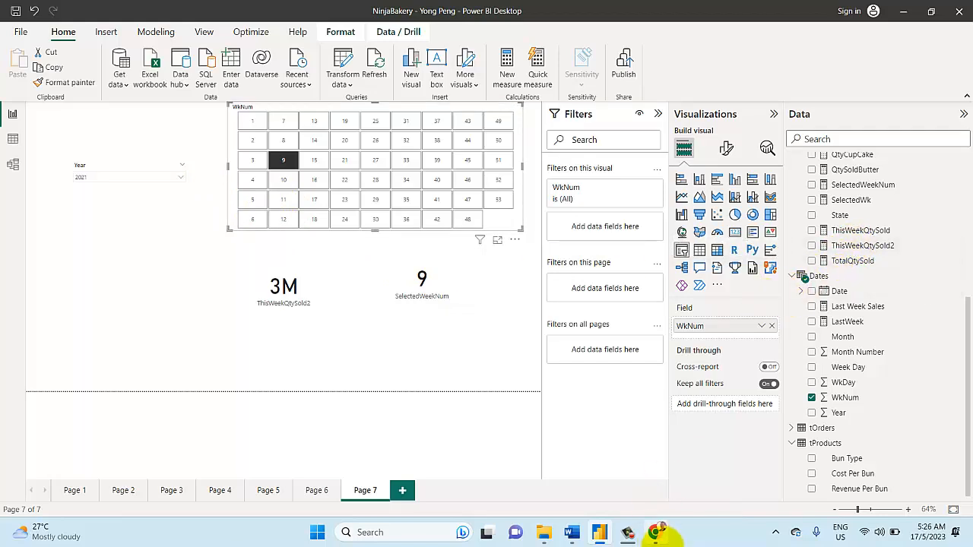
Switch to Chrome to show the Power BI and Excel Community Malaysia group on LinkedIn.
{"action": "left_click", "coordinate": [664, 540]}
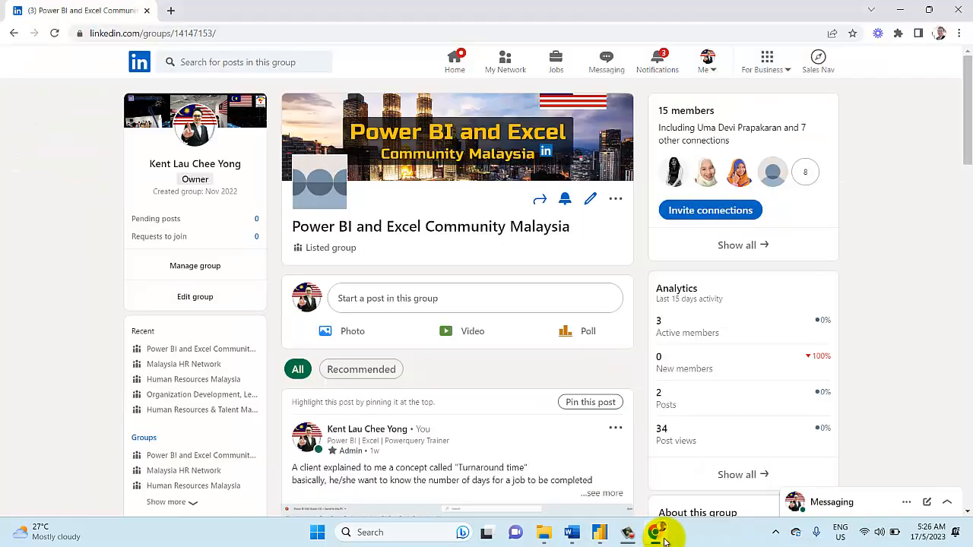